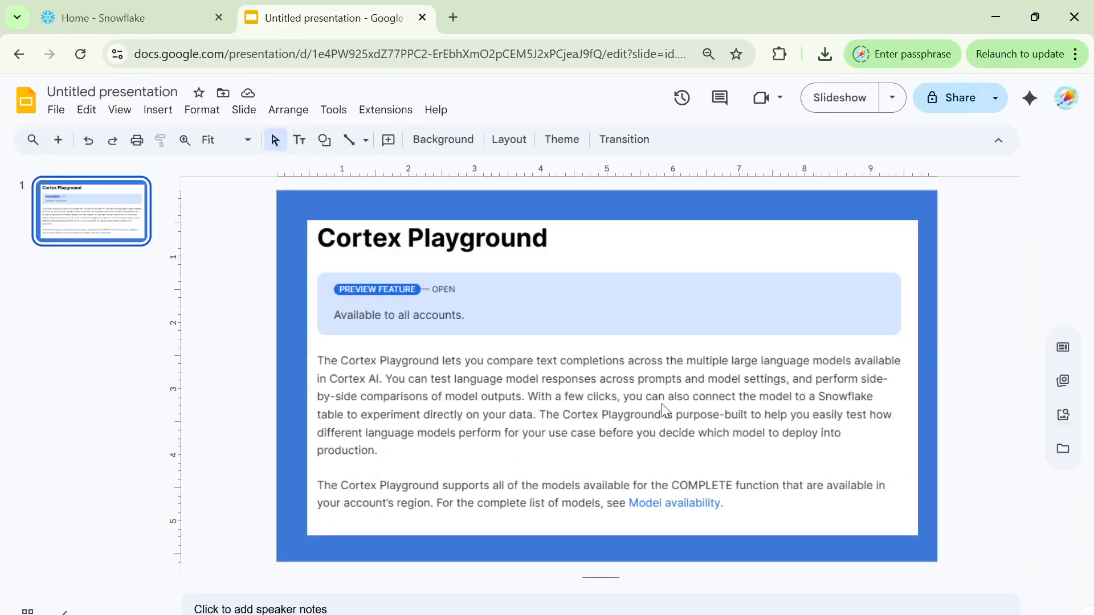
# Switch to Snowflake, open the Cortex Playground from the AI & ML Studio, and hide its settings
pyautogui.click(139, 19)
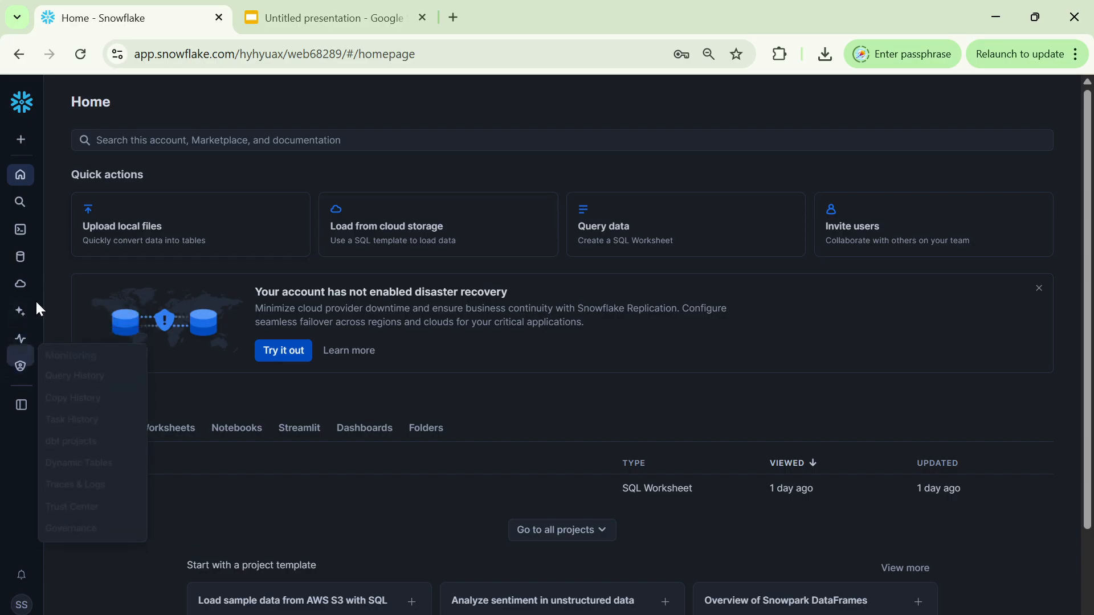
pyautogui.moveTo(34, 318)
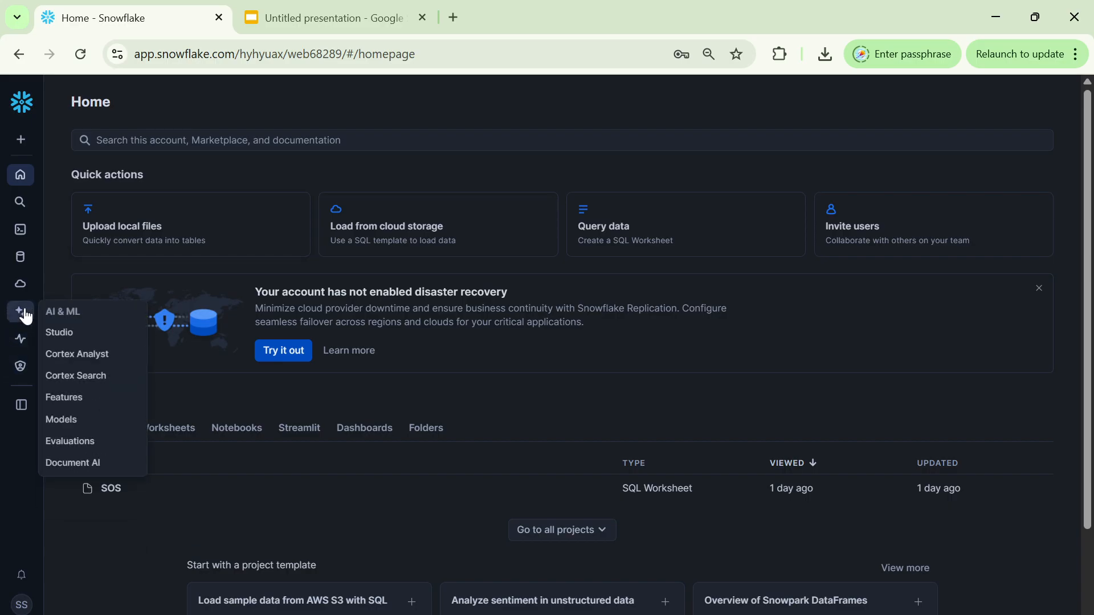
pyautogui.click(25, 317)
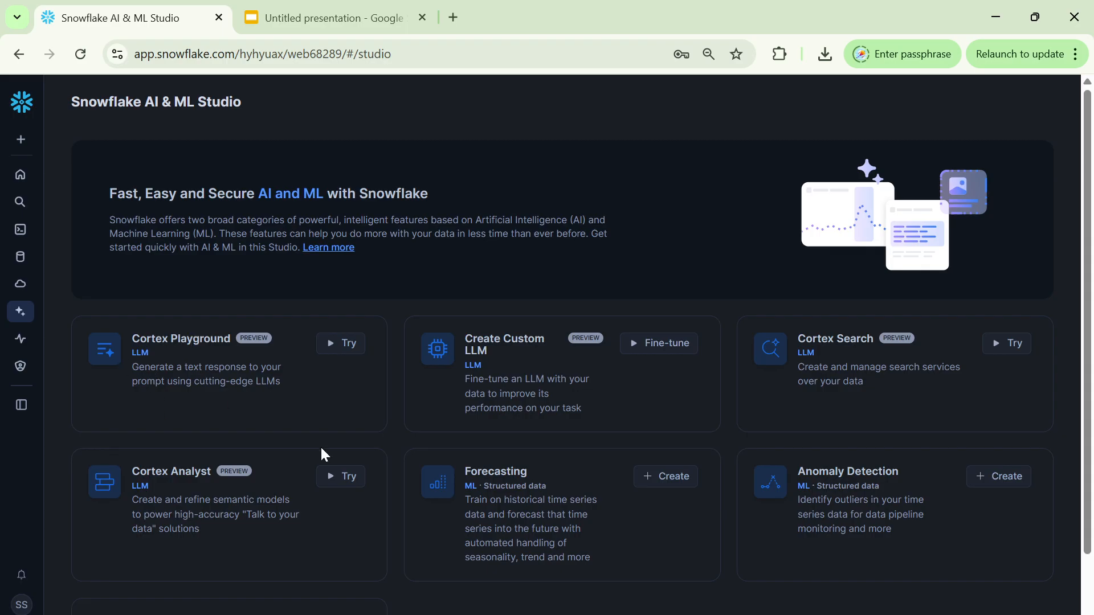
pyautogui.hotkey('ctrl', '=')
pyautogui.hotkey('ctrl', '=')
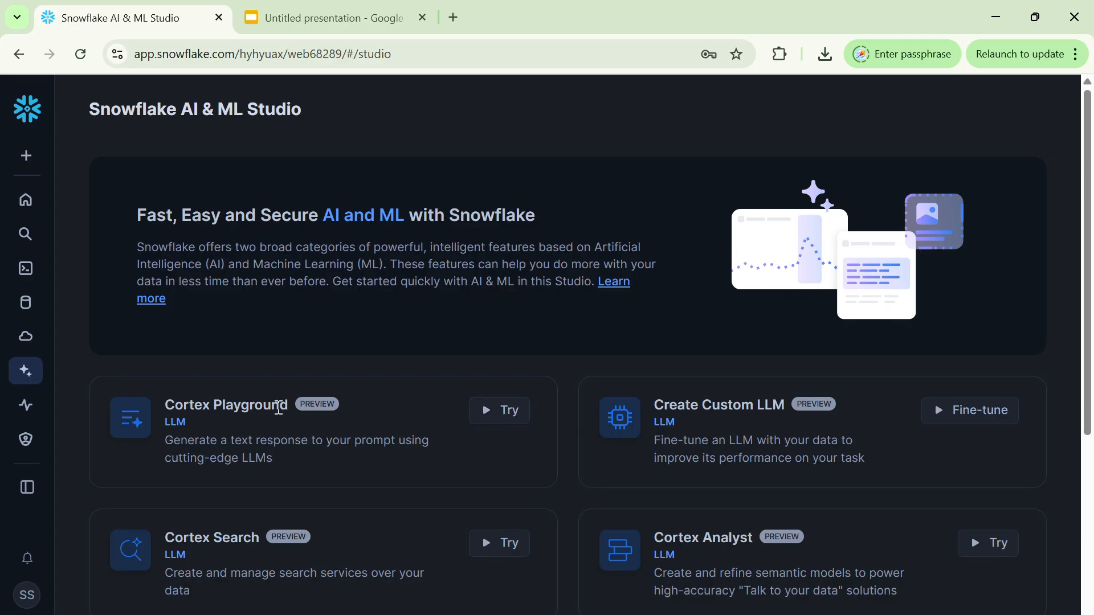
pyautogui.click(502, 410)
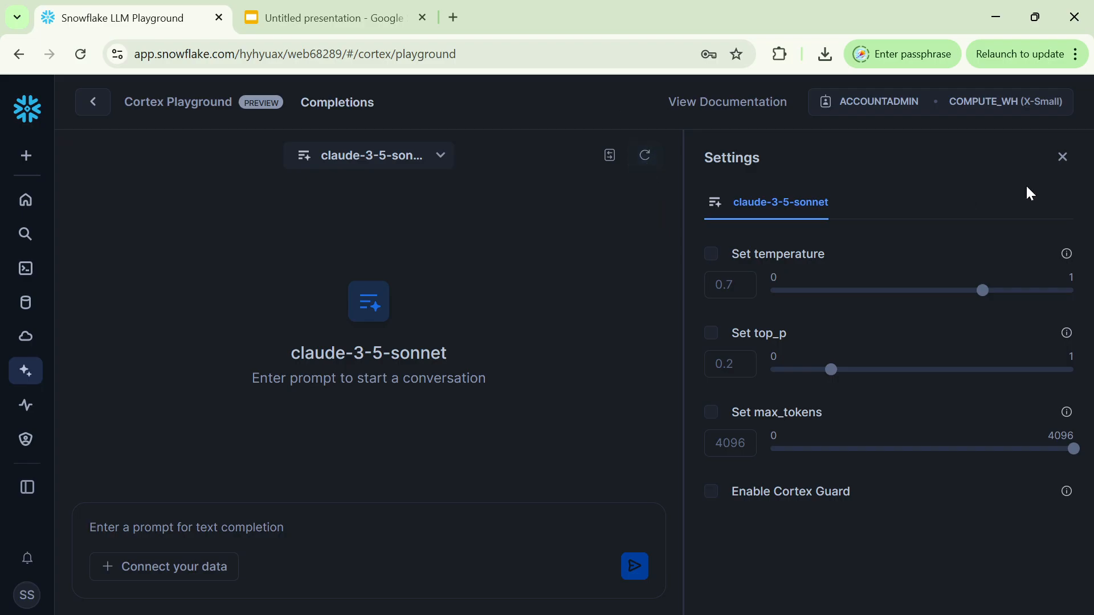
pyautogui.click(1062, 157)
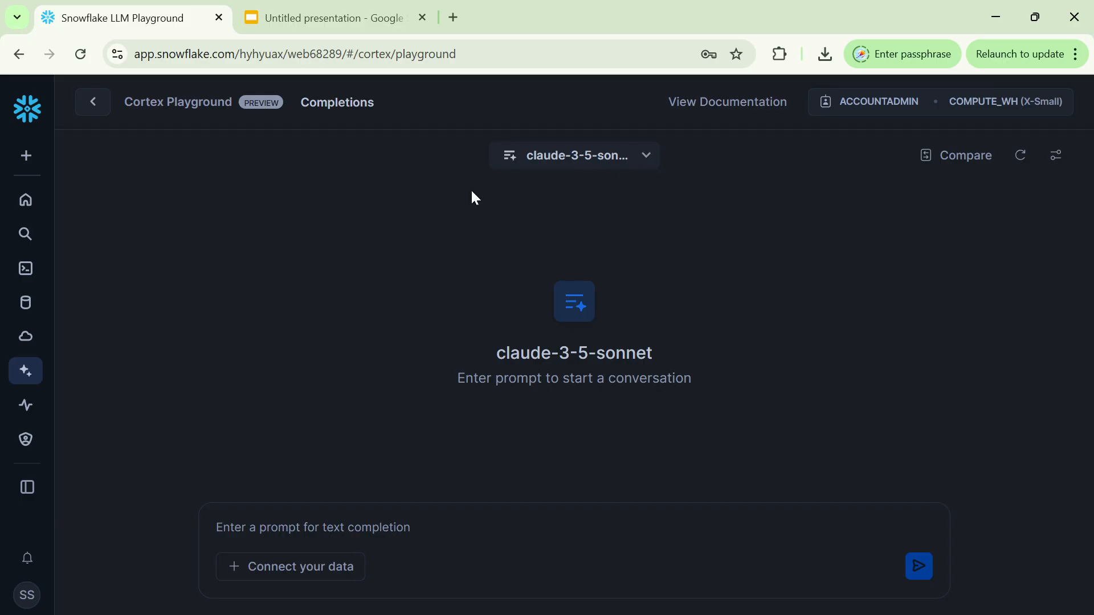
# Turn on model comparison and choose llama3.2-1b as model B against claude-3-5-sonnet
pyautogui.click(646, 156)
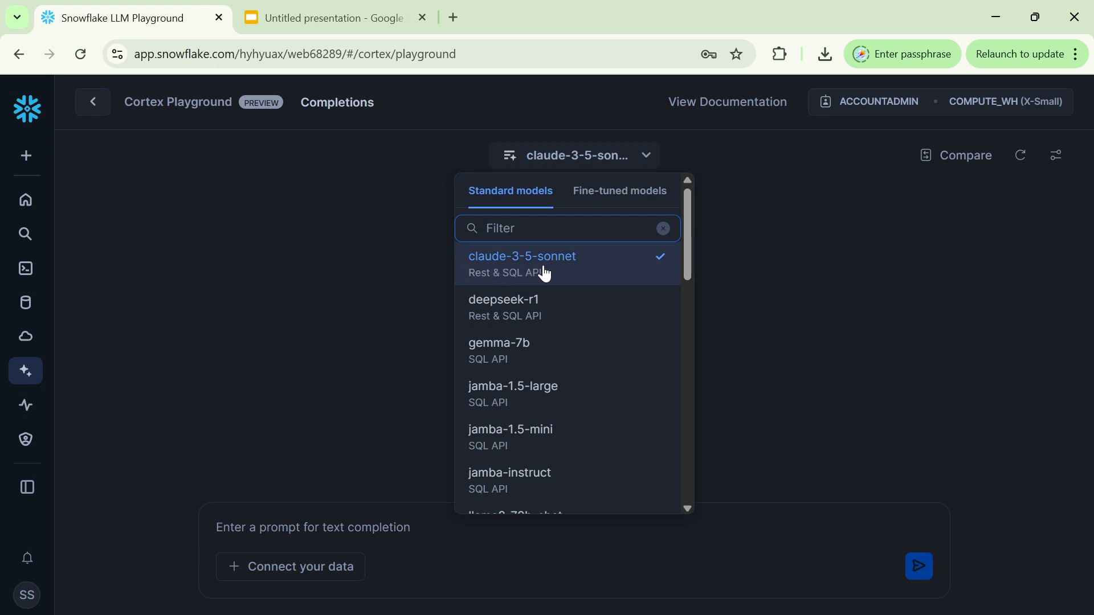
pyautogui.press('Escape')
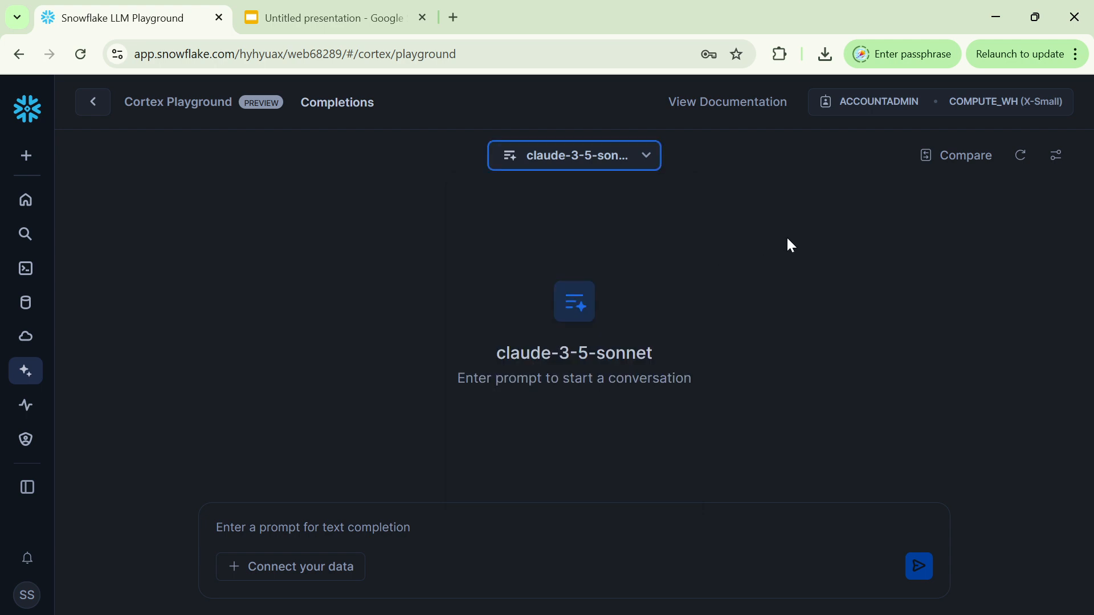
pyautogui.click(965, 165)
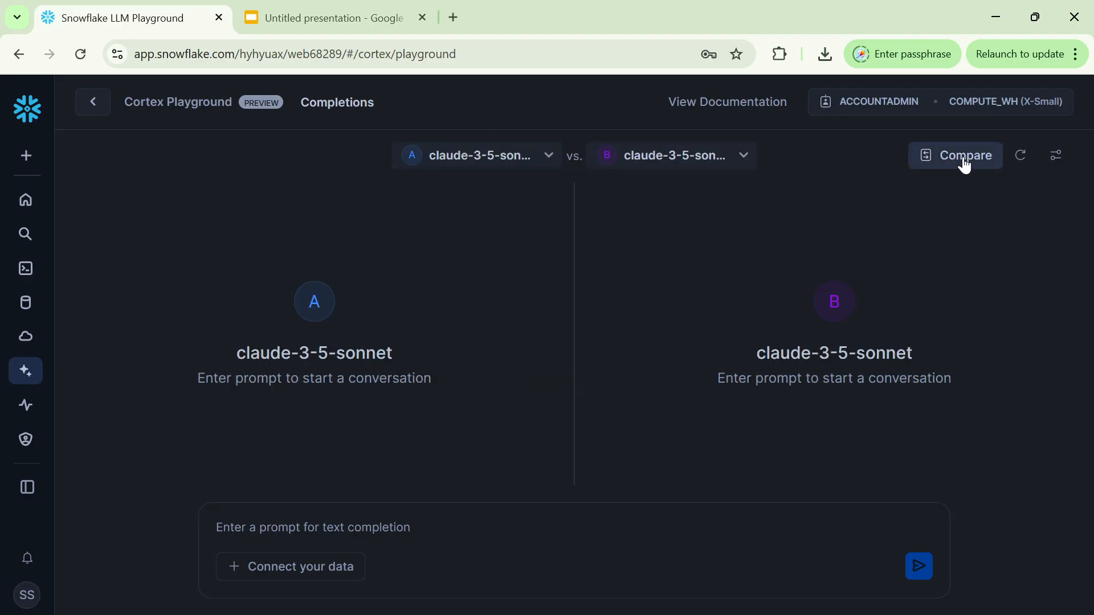
pyautogui.click(745, 157)
pyautogui.scroll(-3, 786, 273)
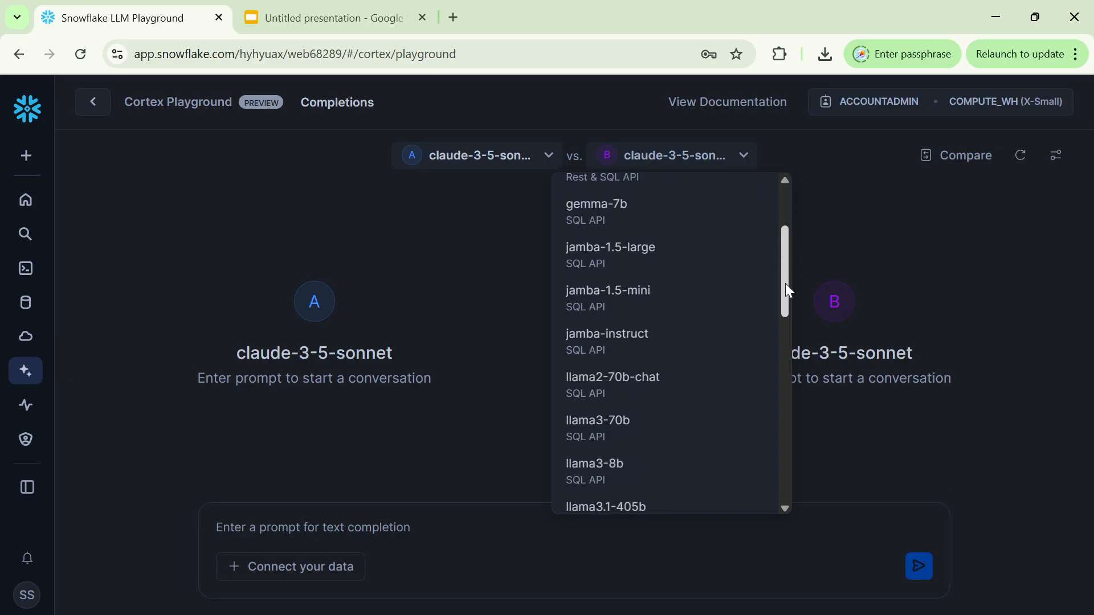
pyautogui.moveTo(786, 284); pyautogui.dragTo(785, 347)
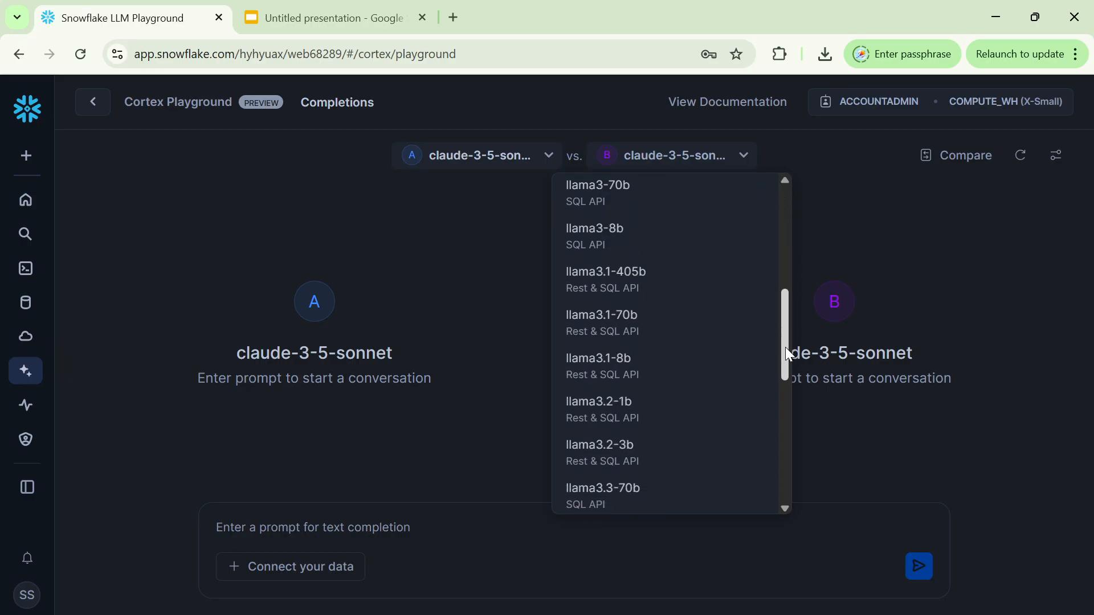
pyautogui.click(608, 411)
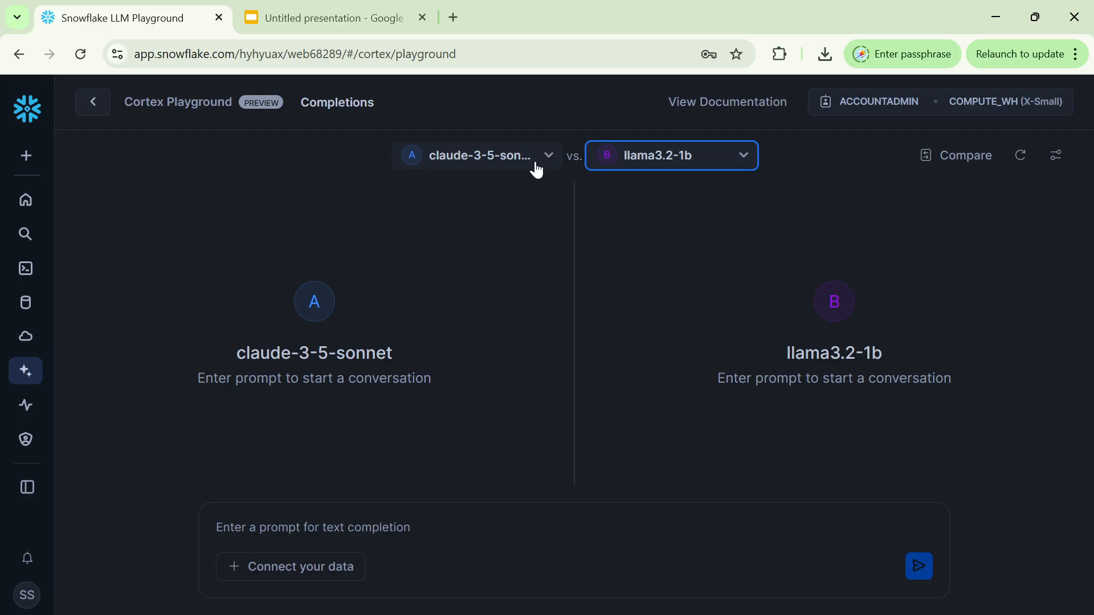
# Submit the prompt "What is the capital of India ?" to both models
pyautogui.click(373, 530)
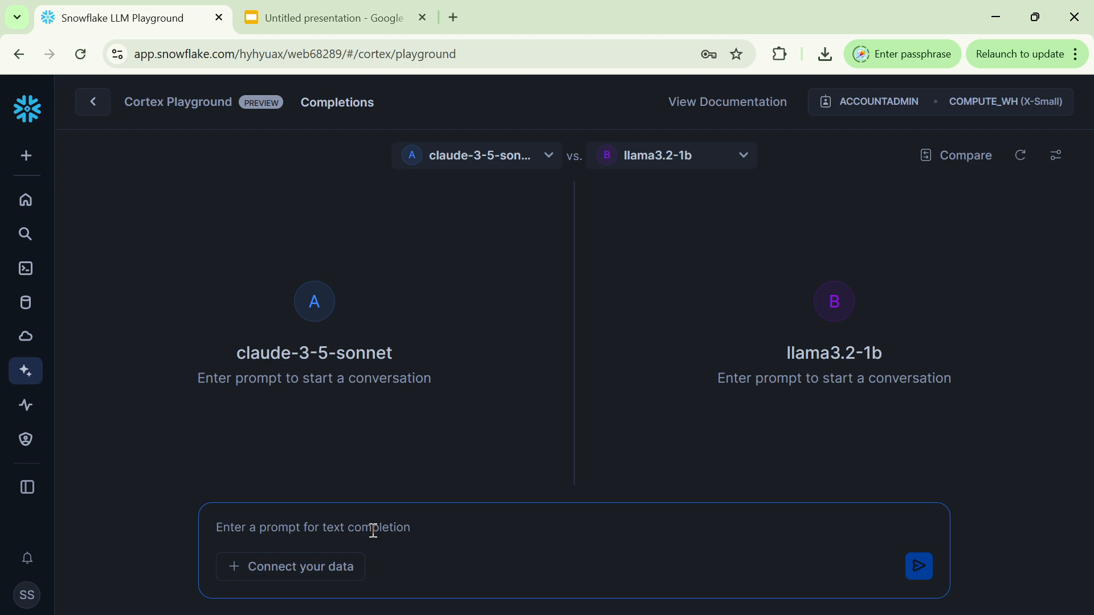
pyautogui.write('What is the ')
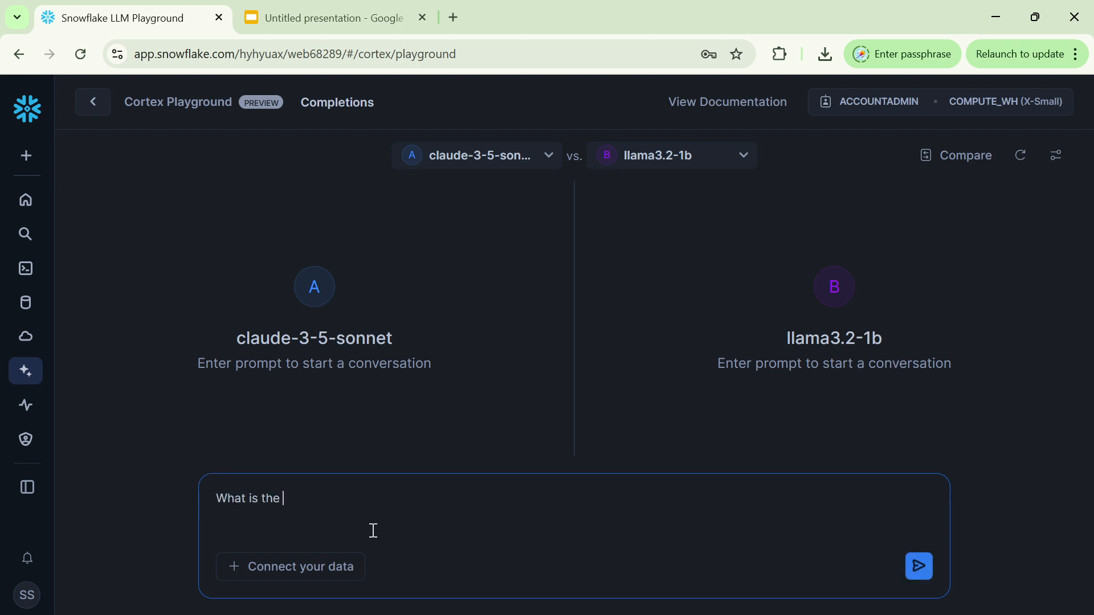
pyautogui.write('capital of India ?')
pyautogui.tripleClick(289, 500)
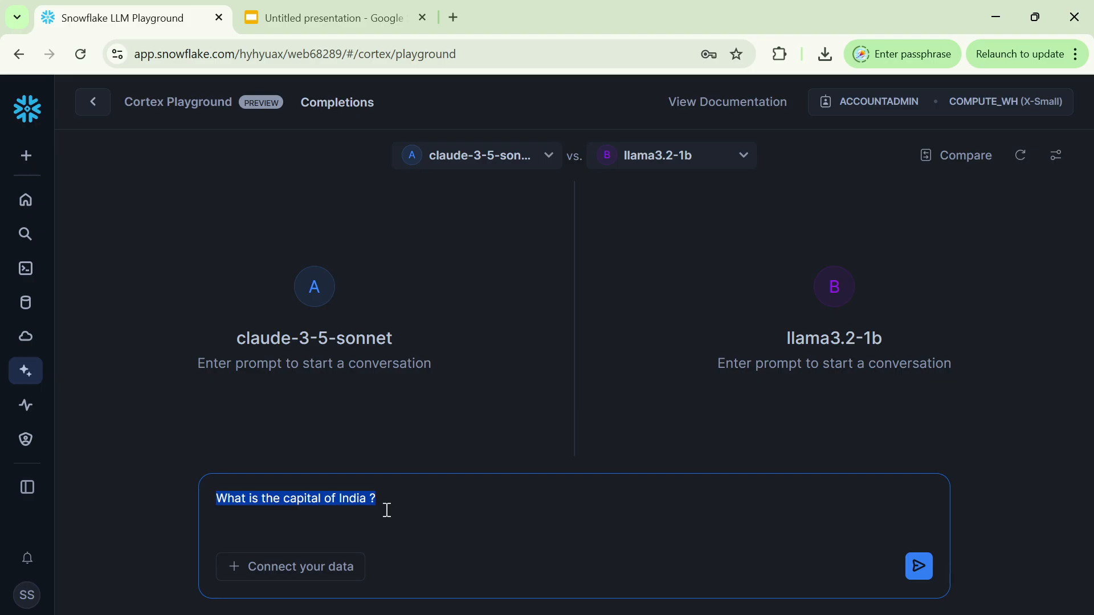
pyautogui.tripleClick(307, 499)
pyautogui.click(919, 566)
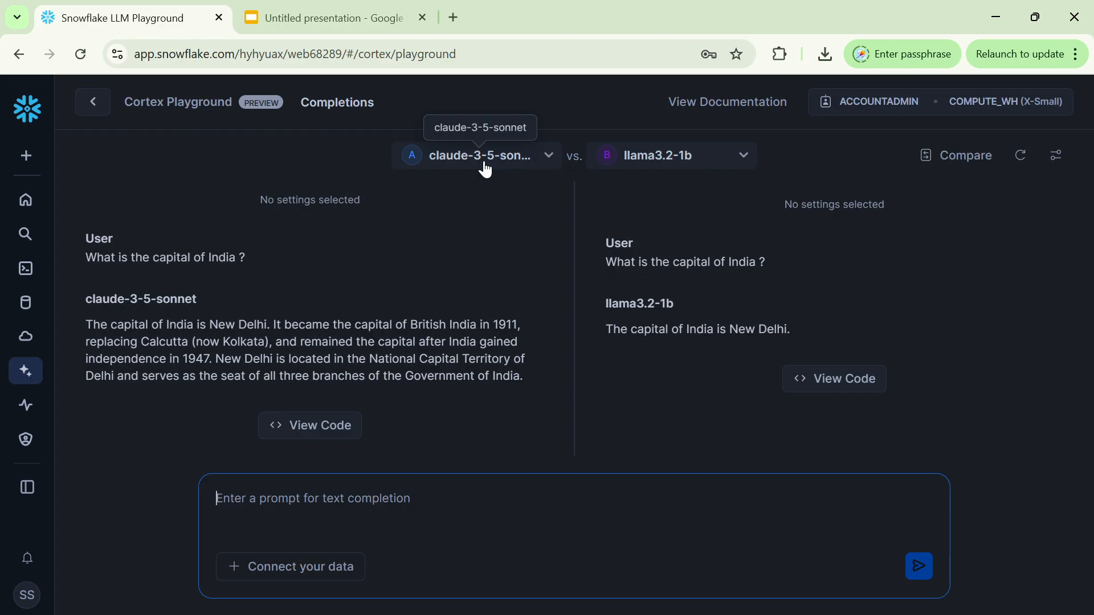
# Compare the level of detail in the claude-3-5-sonnet and llama3.2-1b answers to the prompt
pyautogui.moveTo(87, 323); pyautogui.dragTo(520, 373)
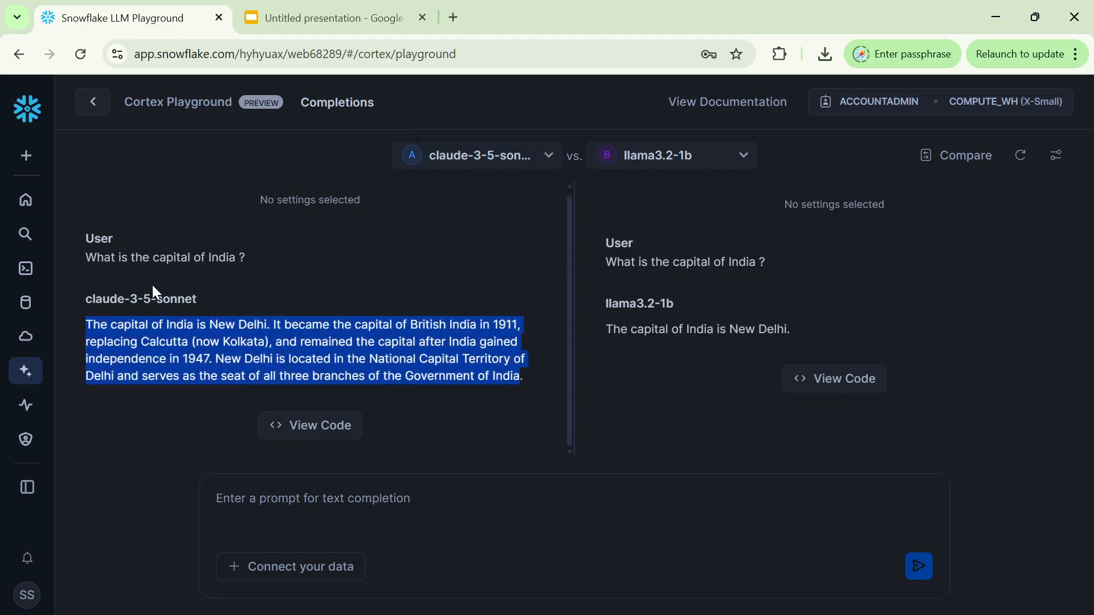
pyautogui.tripleClick(205, 257)
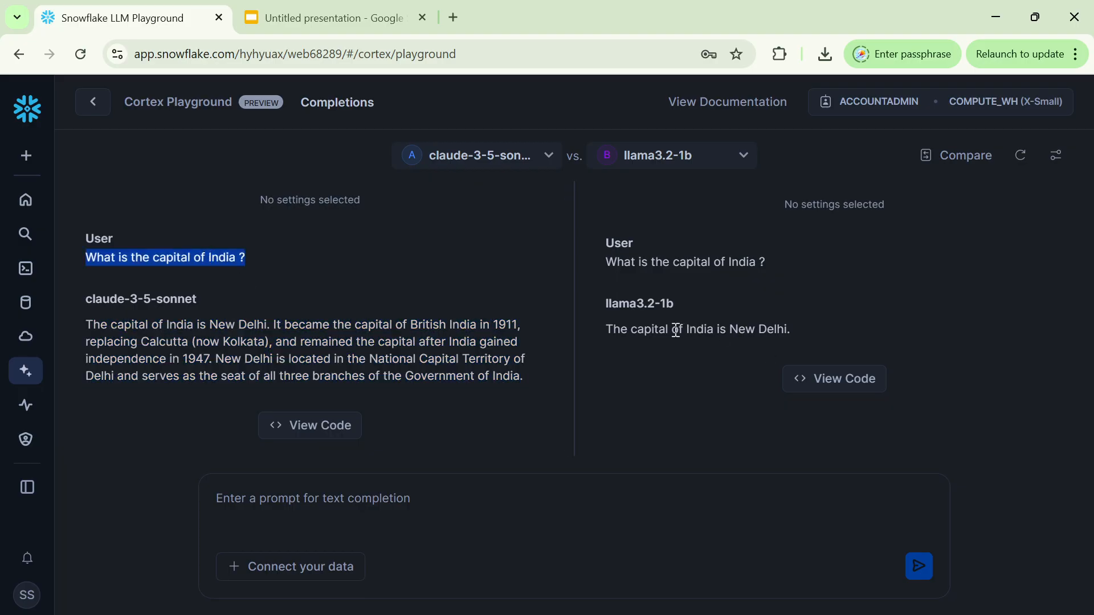
pyautogui.moveTo(607, 330); pyautogui.dragTo(795, 335)
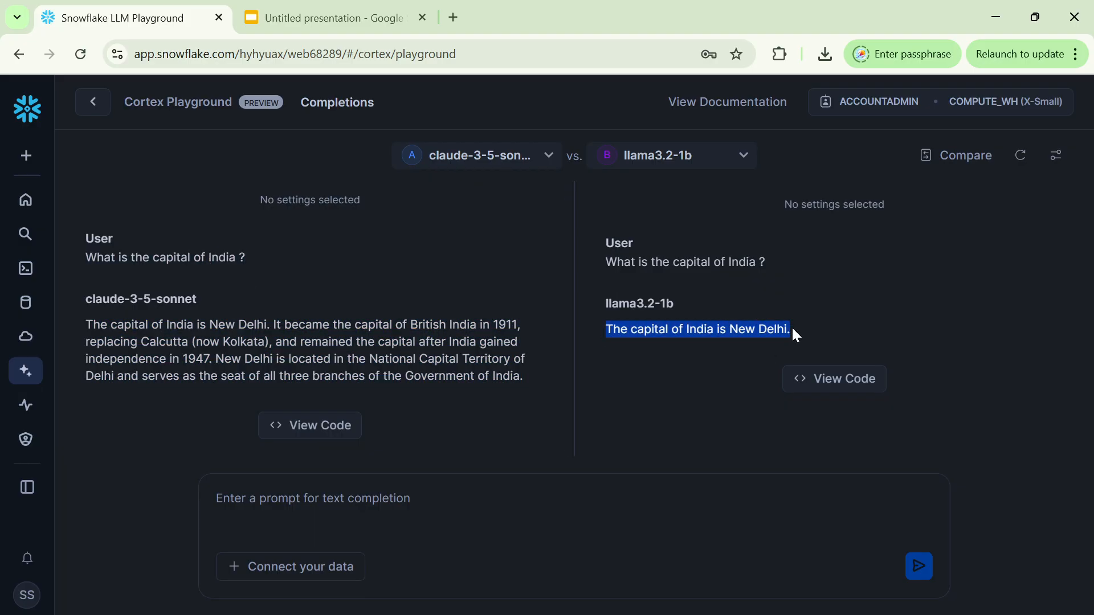
pyautogui.click(402, 340)
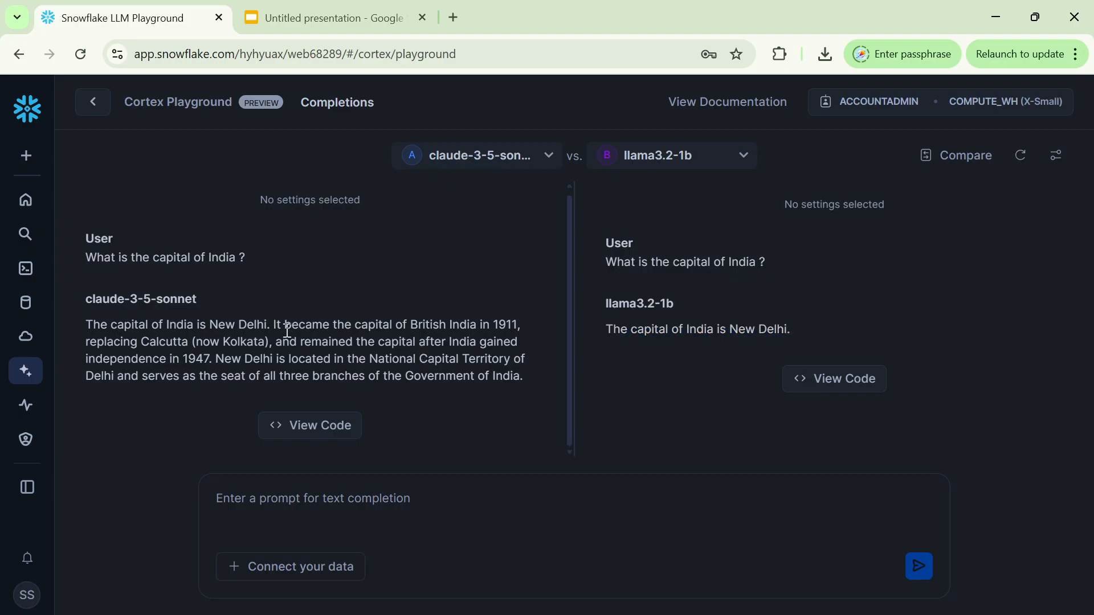
pyautogui.moveTo(272, 322); pyautogui.dragTo(537, 383)
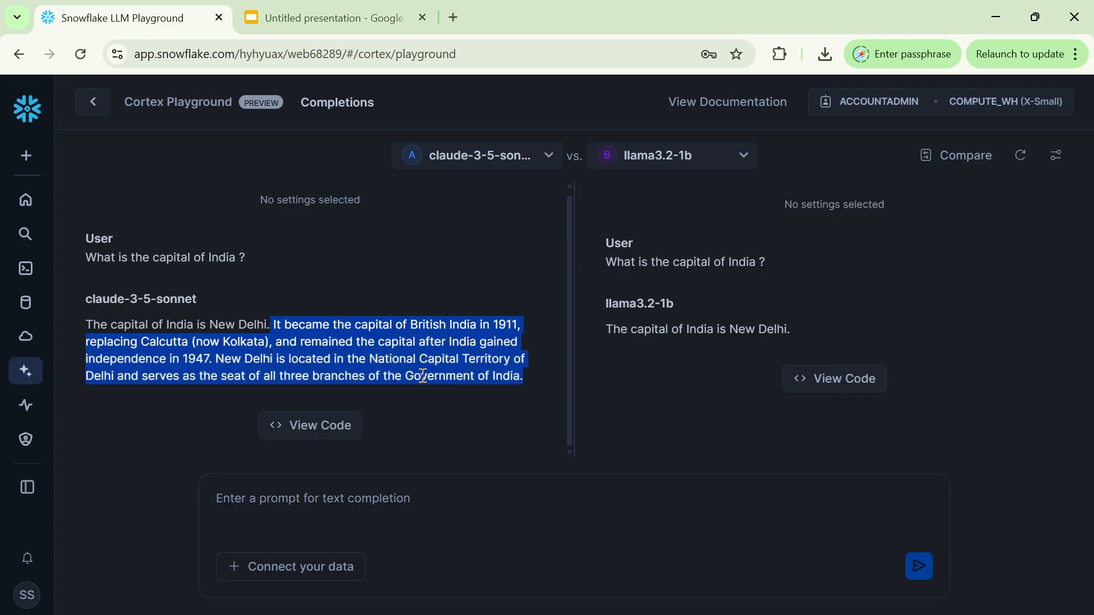
pyautogui.click(329, 351)
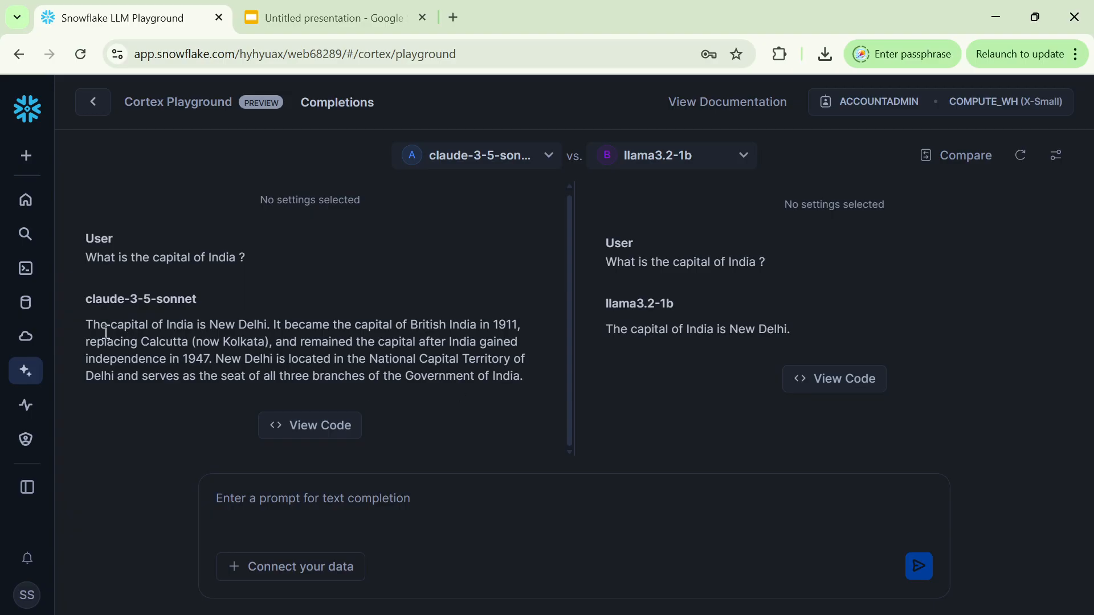
pyautogui.moveTo(88, 325); pyautogui.dragTo(539, 380)
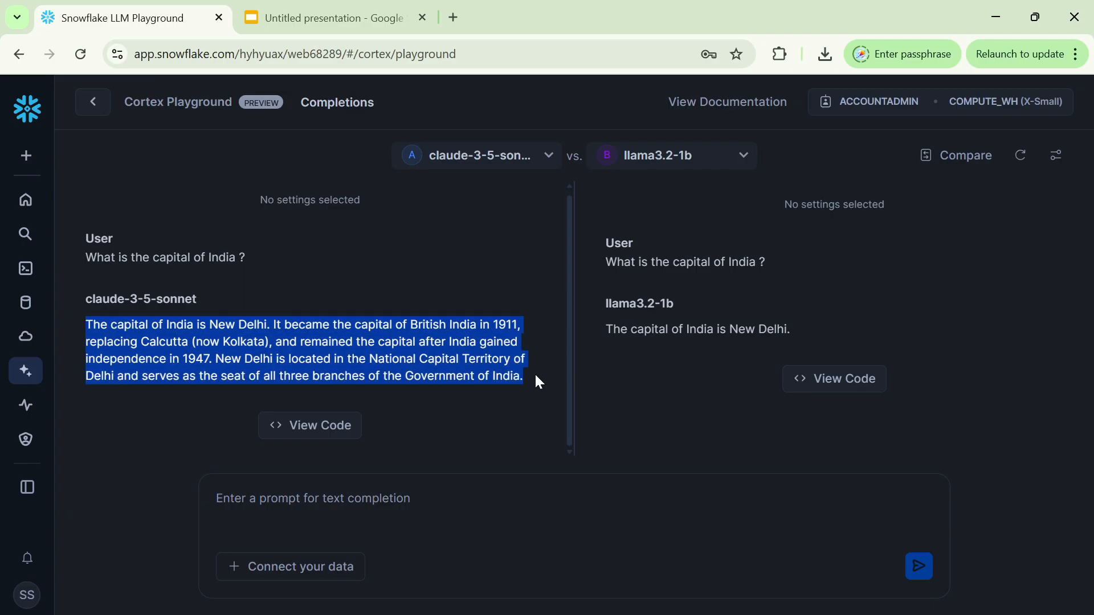
pyautogui.click(450, 365)
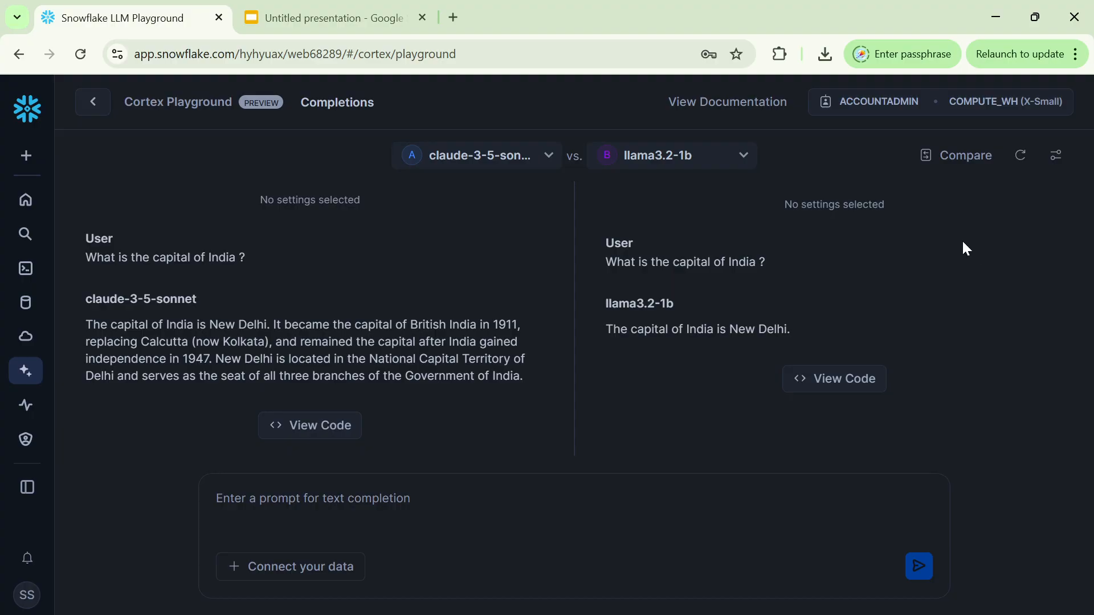
# Turn the model comparison off and on again, and display the settings for model B
pyautogui.click(972, 167)
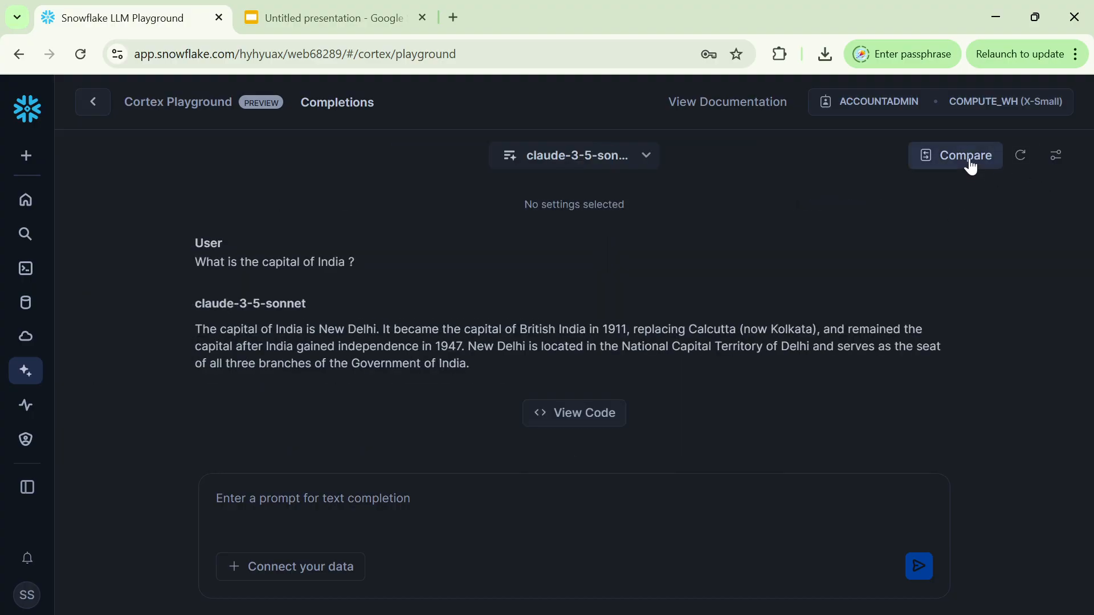
pyautogui.click(971, 166)
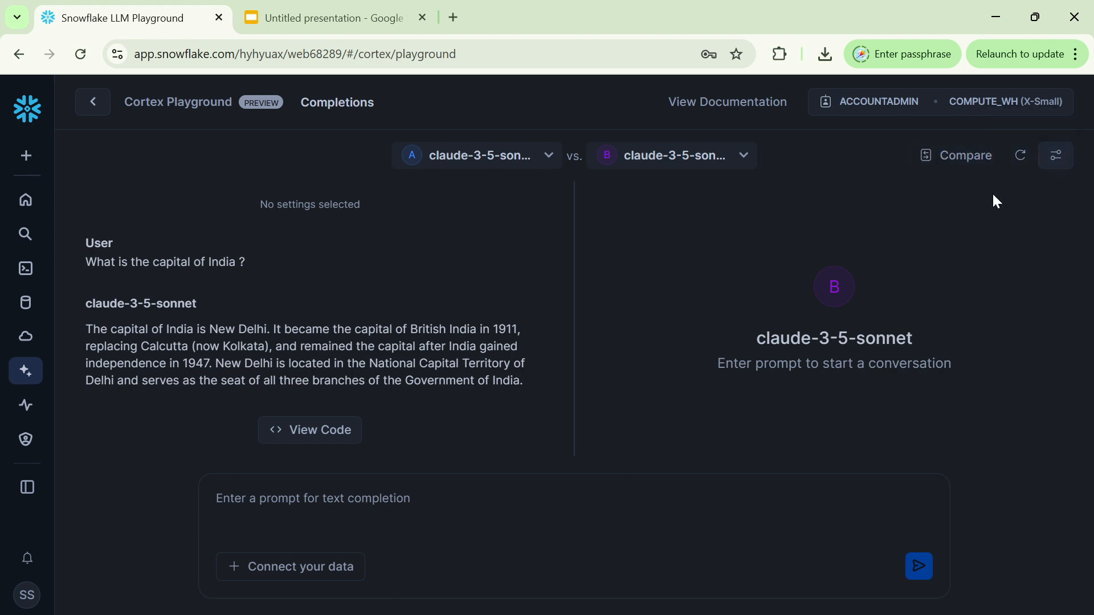
pyautogui.click(1058, 159)
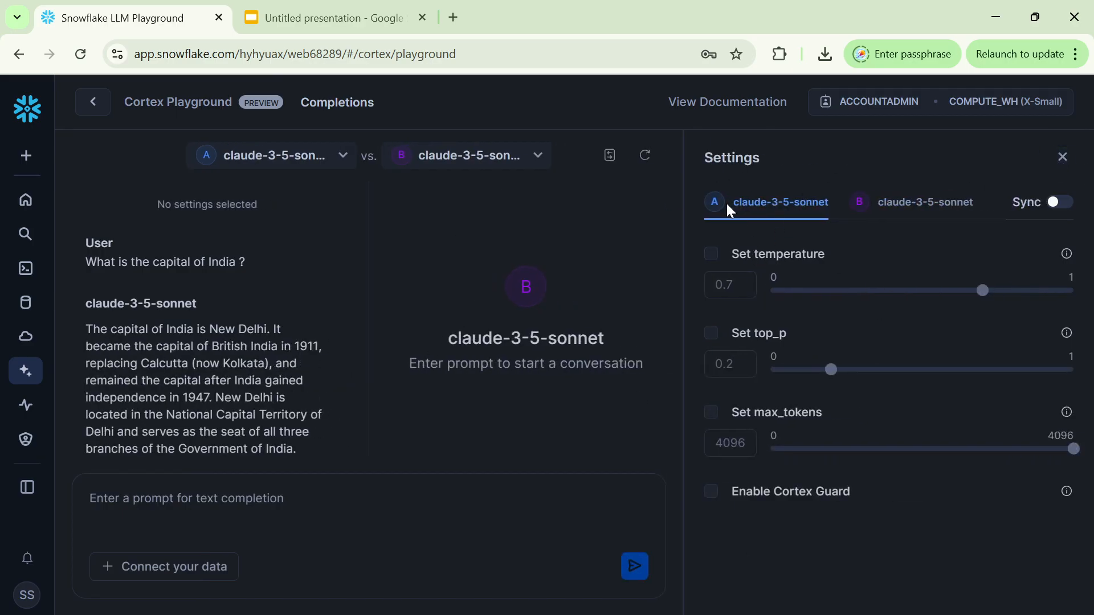
pyautogui.click(915, 210)
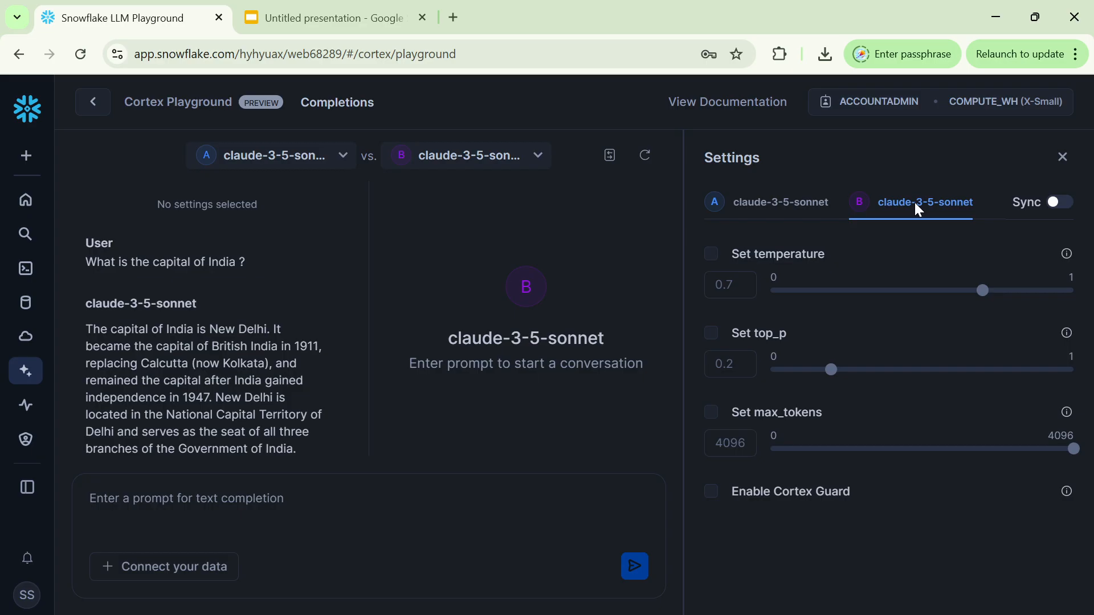
# Enable the temperature setting for model A and set it to 0.18
pyautogui.click(766, 210)
pyautogui.click(711, 254)
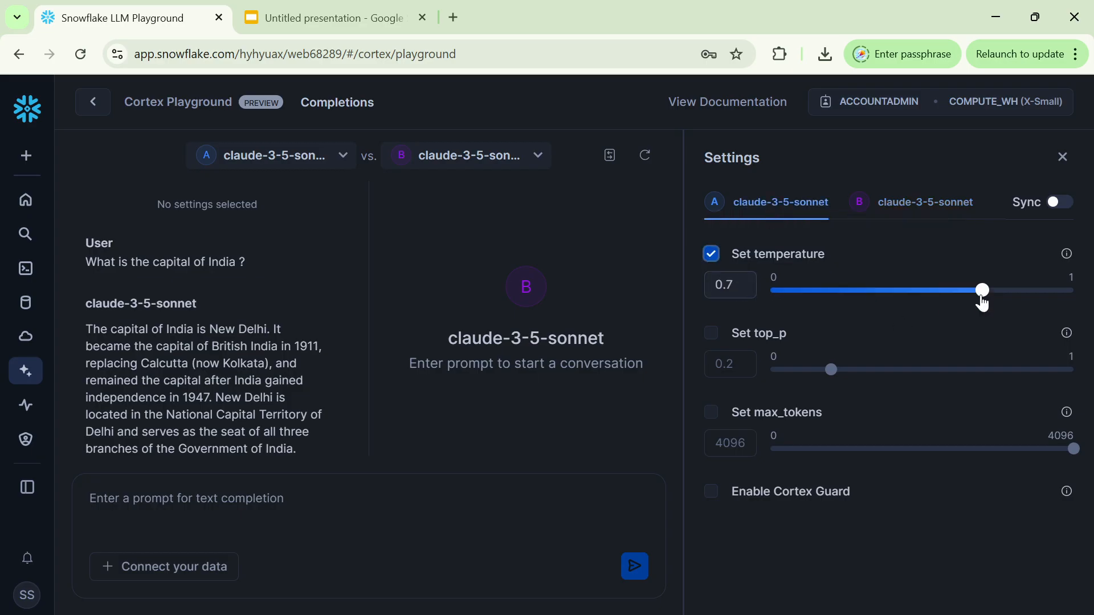
pyautogui.moveTo(981, 291); pyautogui.dragTo(826, 302)
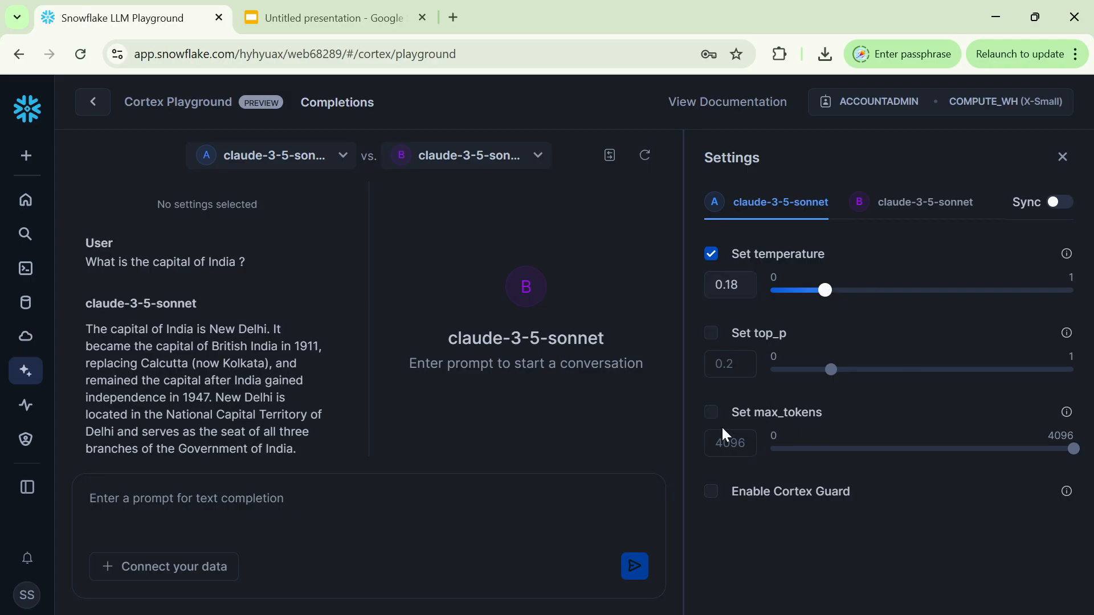
# Enable the max_tokens setting for model A and set it to 20
pyautogui.click(712, 414)
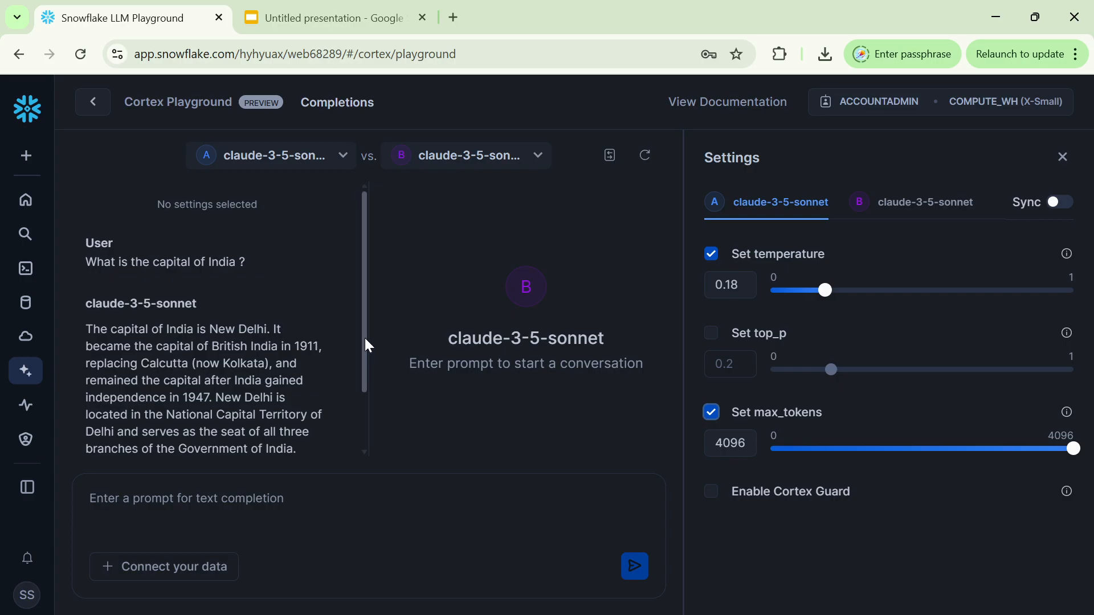
pyautogui.scroll(-2, 365, 345)
pyautogui.moveTo(87, 256); pyautogui.dragTo(281, 264)
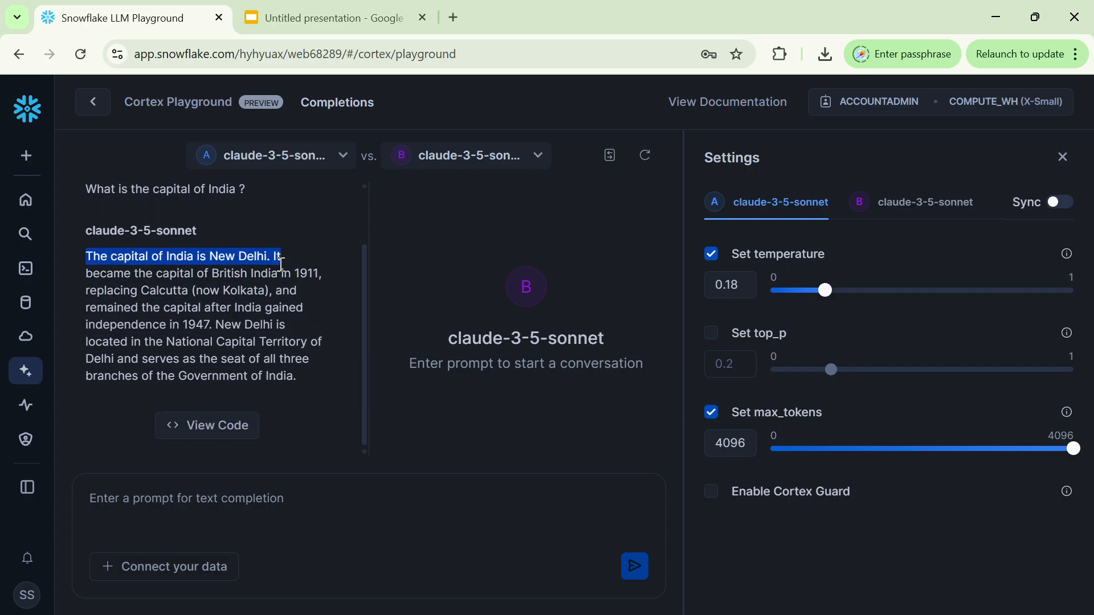
pyautogui.click(281, 264)
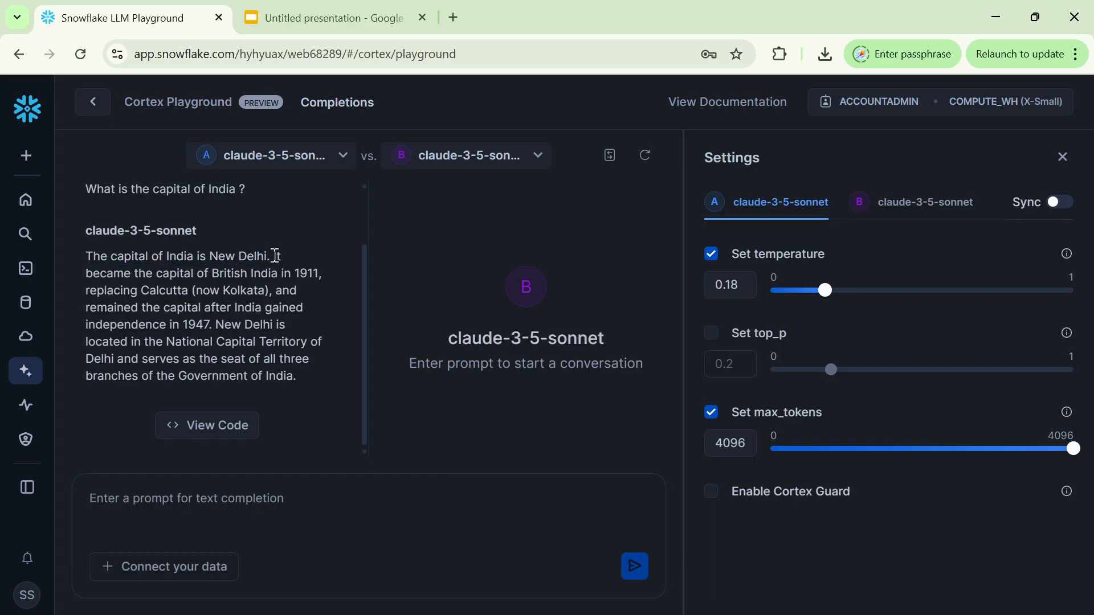
pyautogui.moveTo(274, 256); pyautogui.dragTo(336, 378)
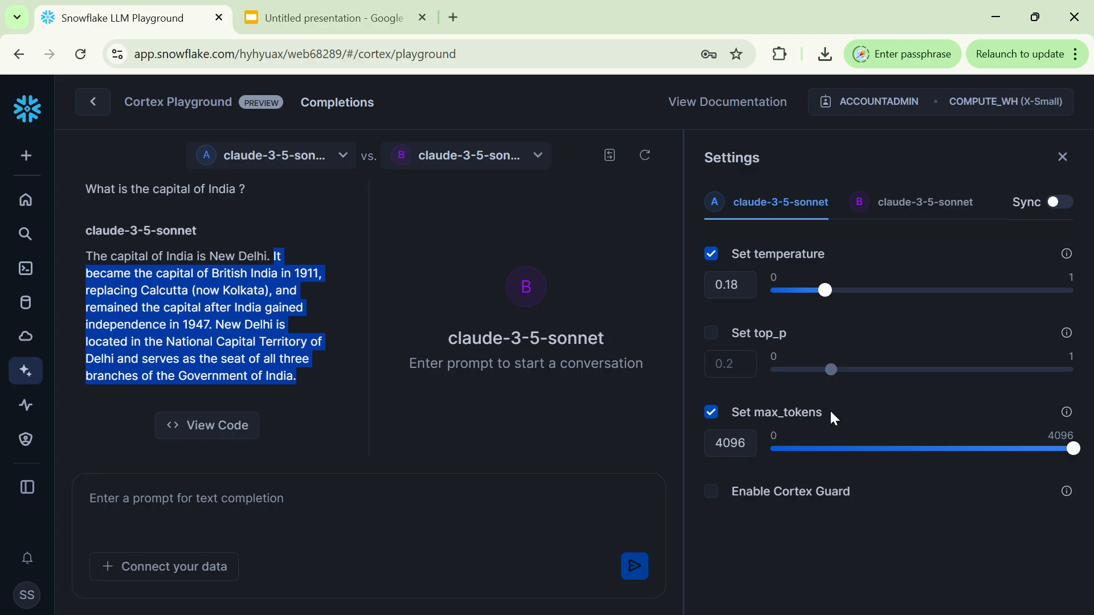
pyautogui.doubleClick(732, 444)
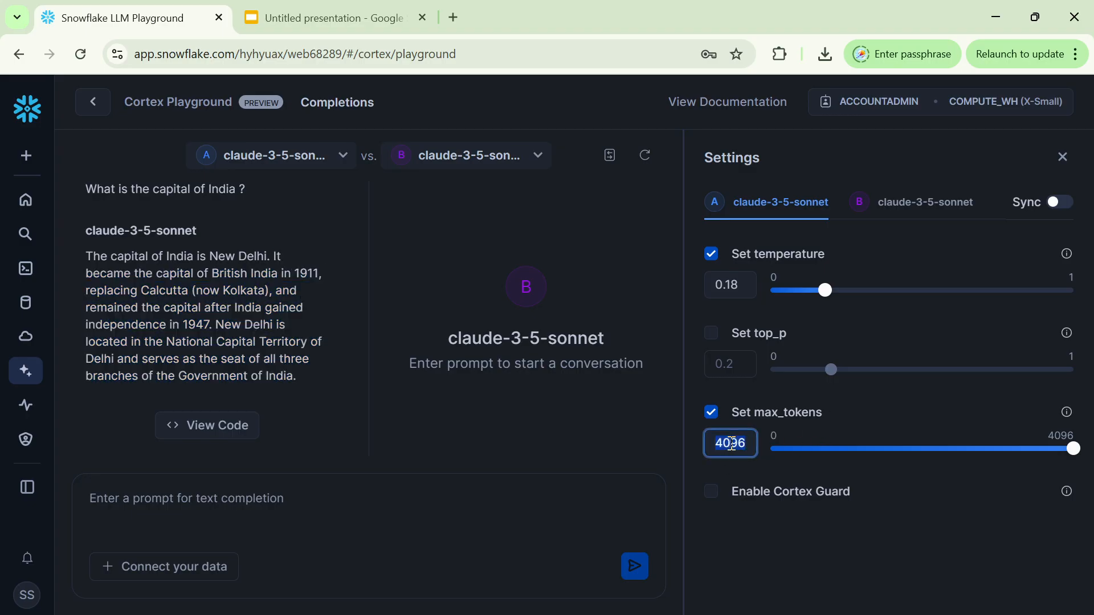
pyautogui.write('2')
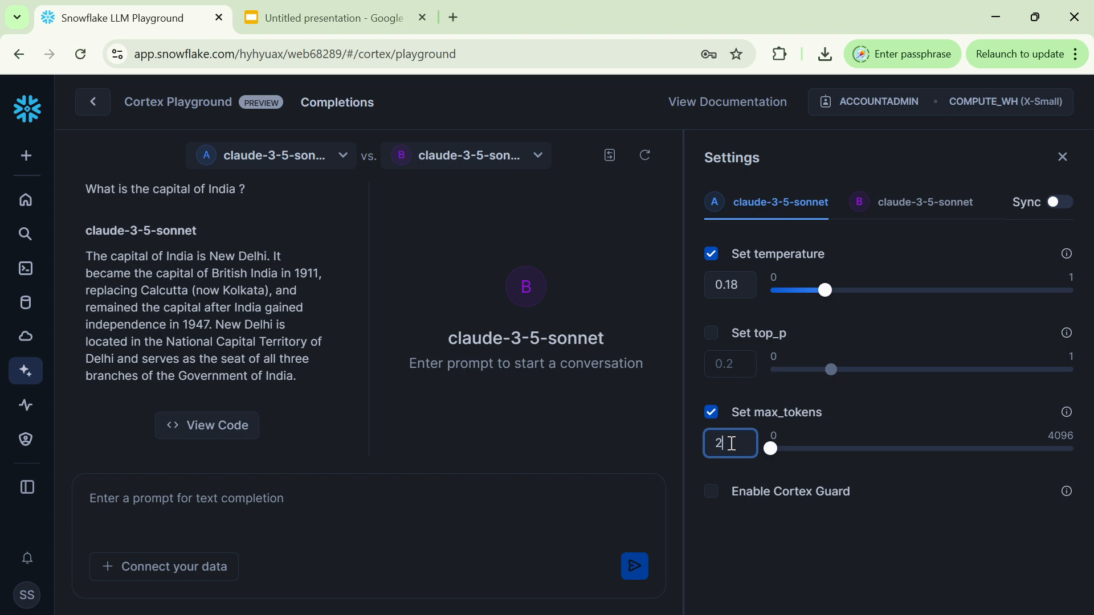
pyautogui.write('0')
# Choose llama3.2-1b as model B for the comparison
pyautogui.click(539, 156)
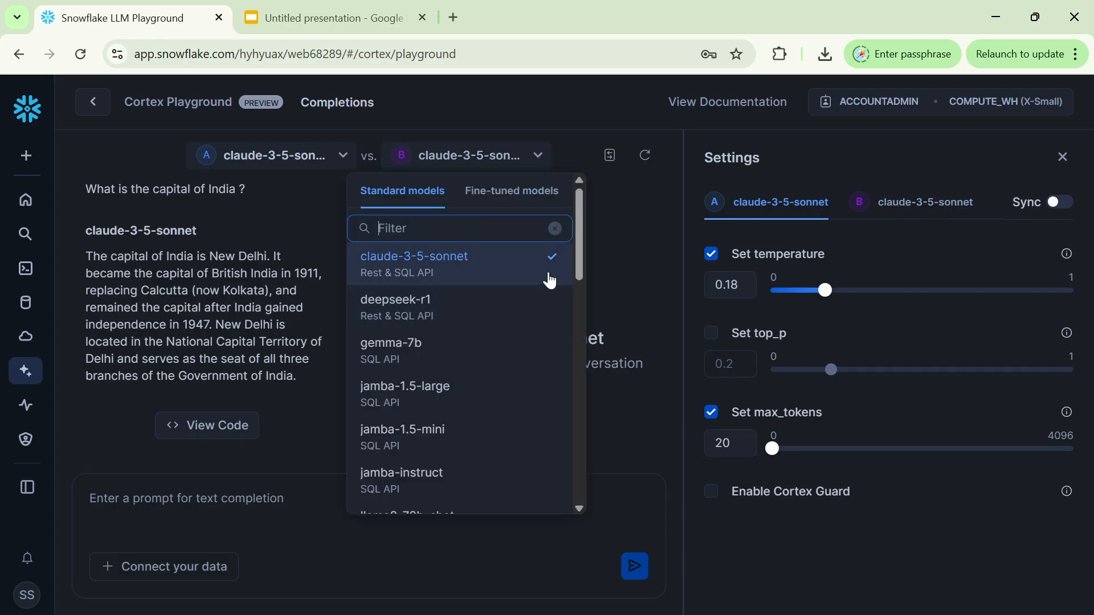
pyautogui.moveTo(585, 271); pyautogui.dragTo(588, 365)
pyautogui.click(397, 447)
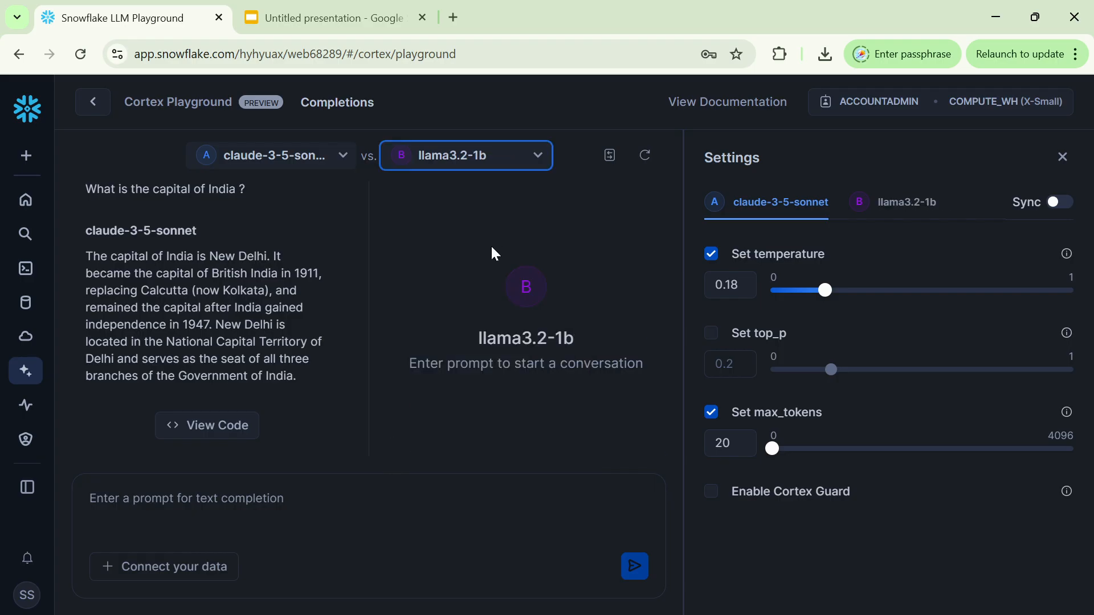
# Enable the max_tokens setting for the llama3.2-1b model and set it to 20
pyautogui.click(917, 207)
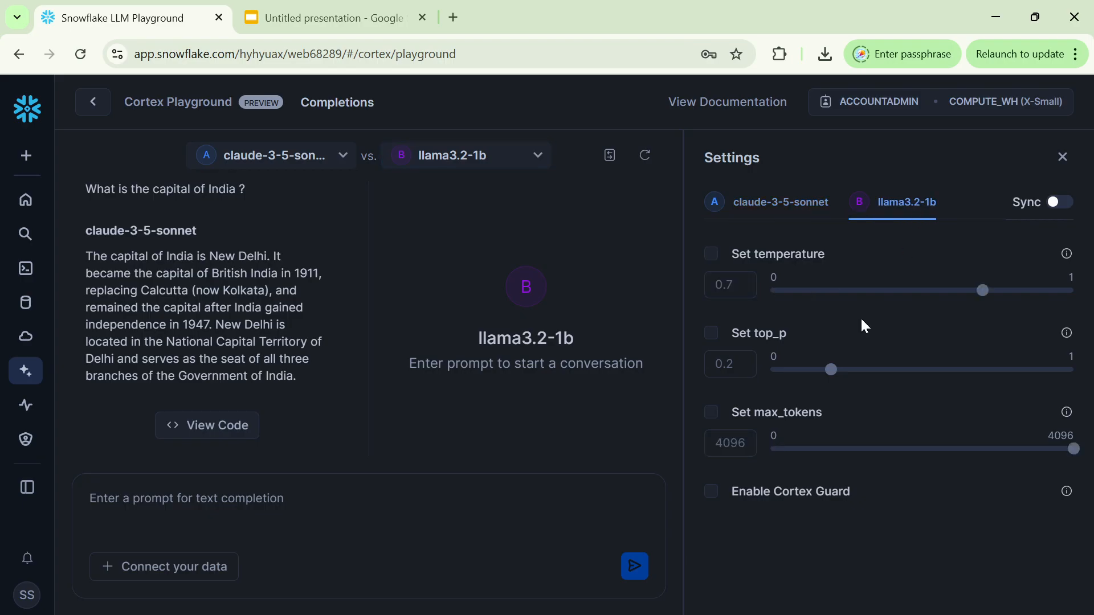
pyautogui.click(711, 412)
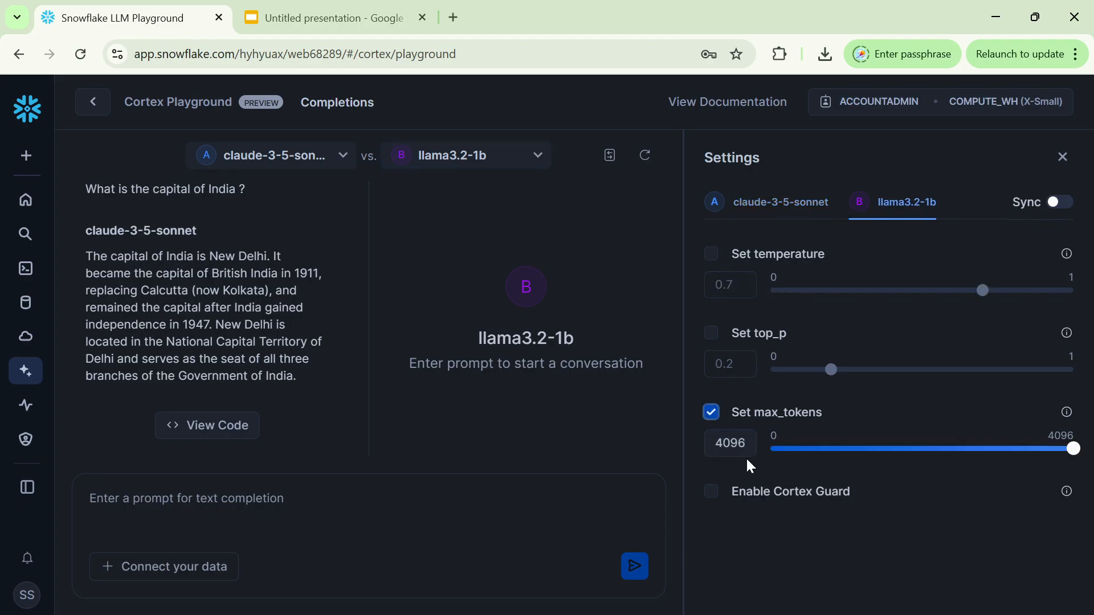
pyautogui.click(740, 442)
pyautogui.doubleClick(741, 442)
pyautogui.write('2')
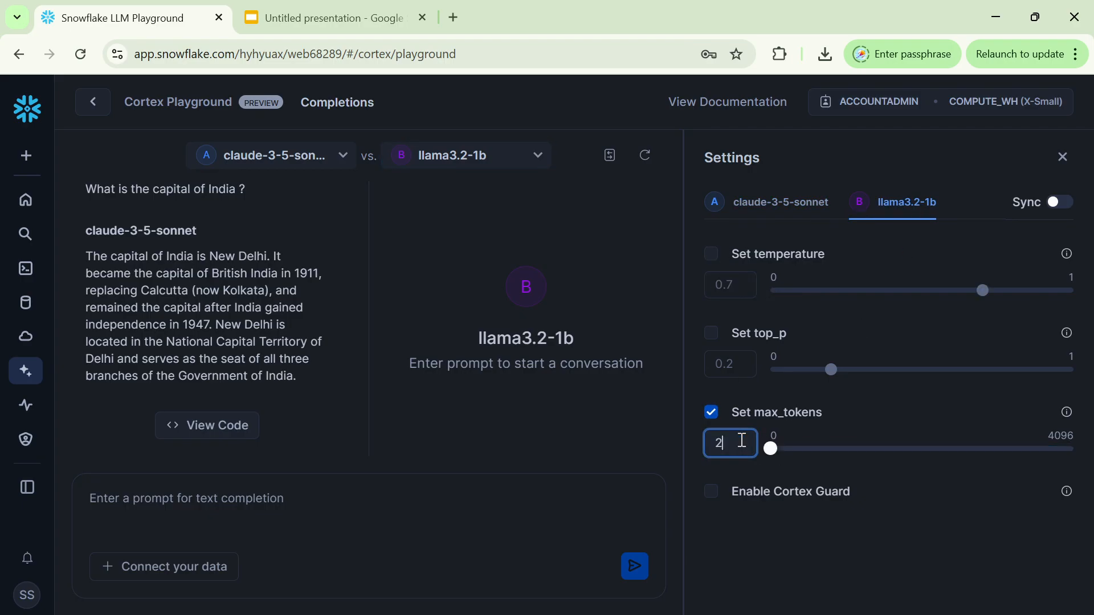
pyautogui.write('0')
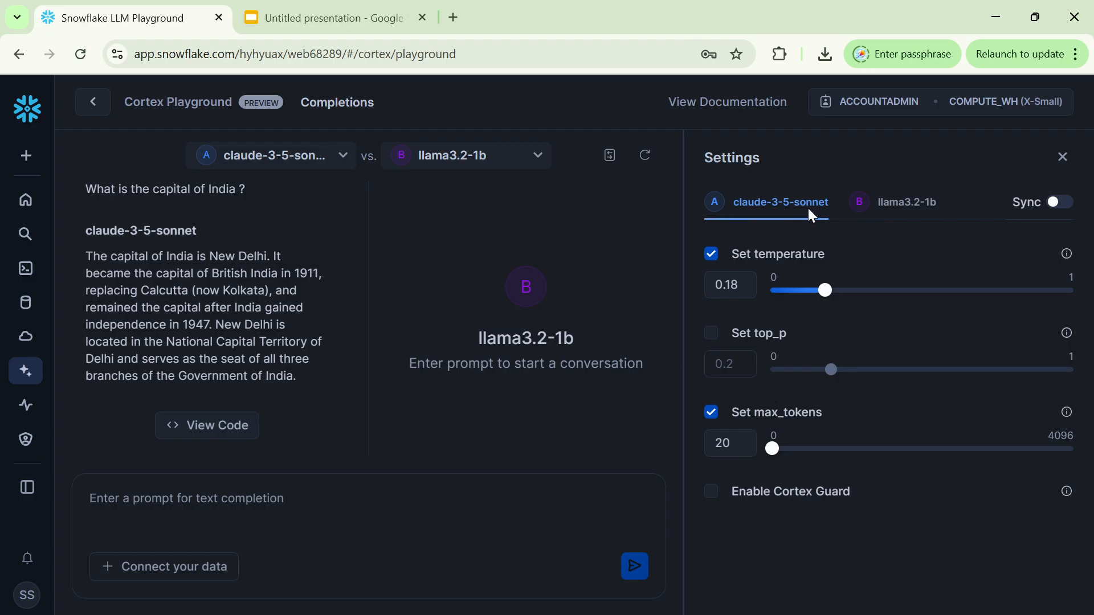
# Check the max_tokens value of claude-3-5-sonnet and close the settings
pyautogui.moveTo(746, 442); pyautogui.dragTo(714, 444)
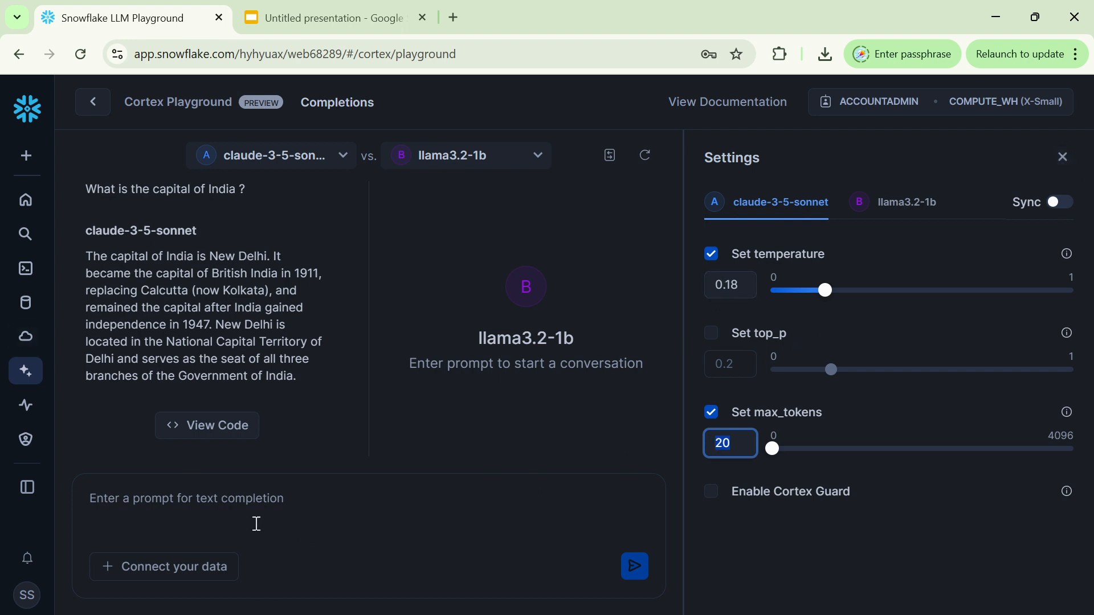
pyautogui.click(266, 496)
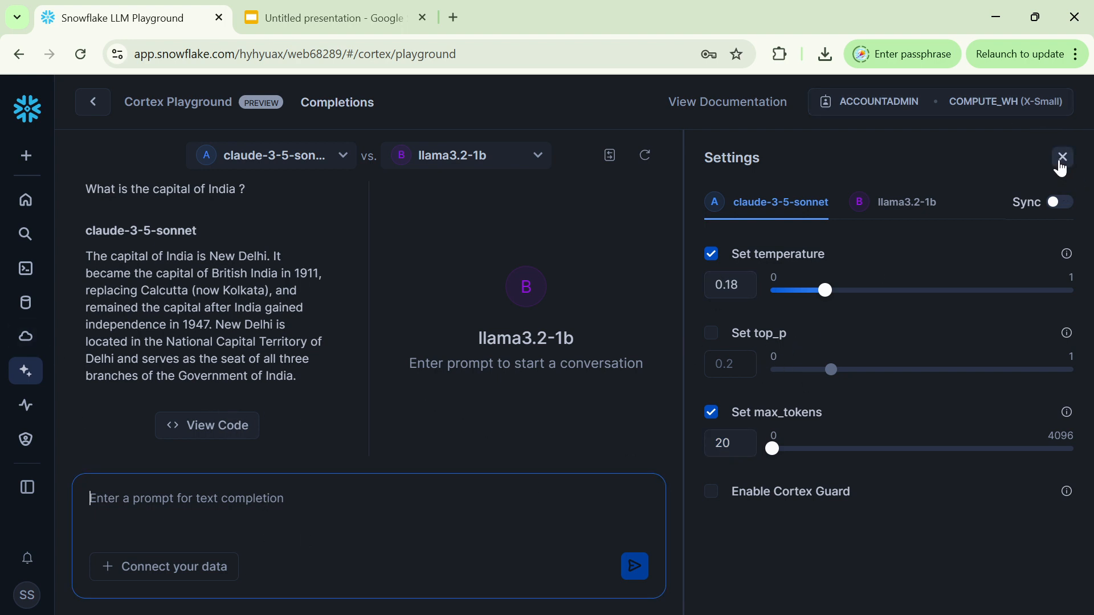
pyautogui.click(1063, 157)
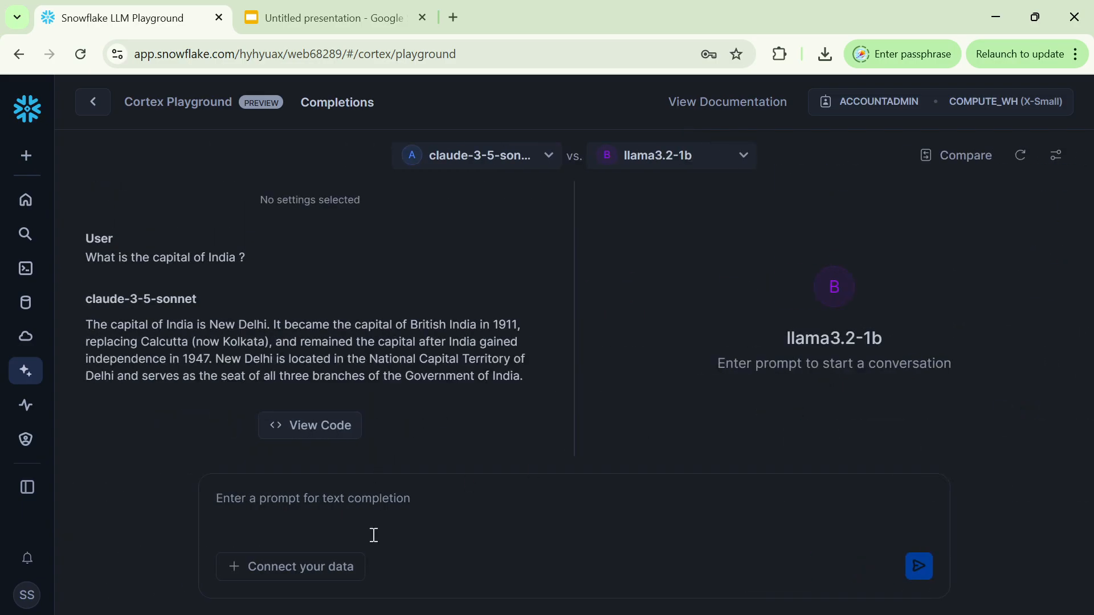
# Copy the earlier prompt "What is the capital of India ?" and submit it to both models again
pyautogui.moveTo(256, 258); pyautogui.dragTo(78, 268)
pyautogui.hotkey('ctrl', 'c')
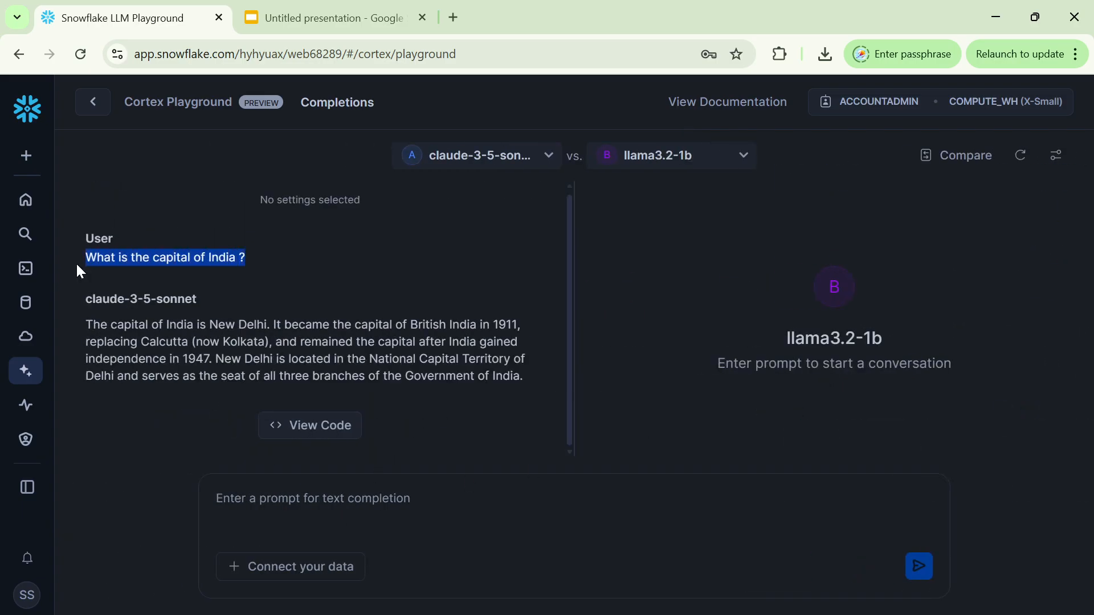
pyautogui.click(282, 491)
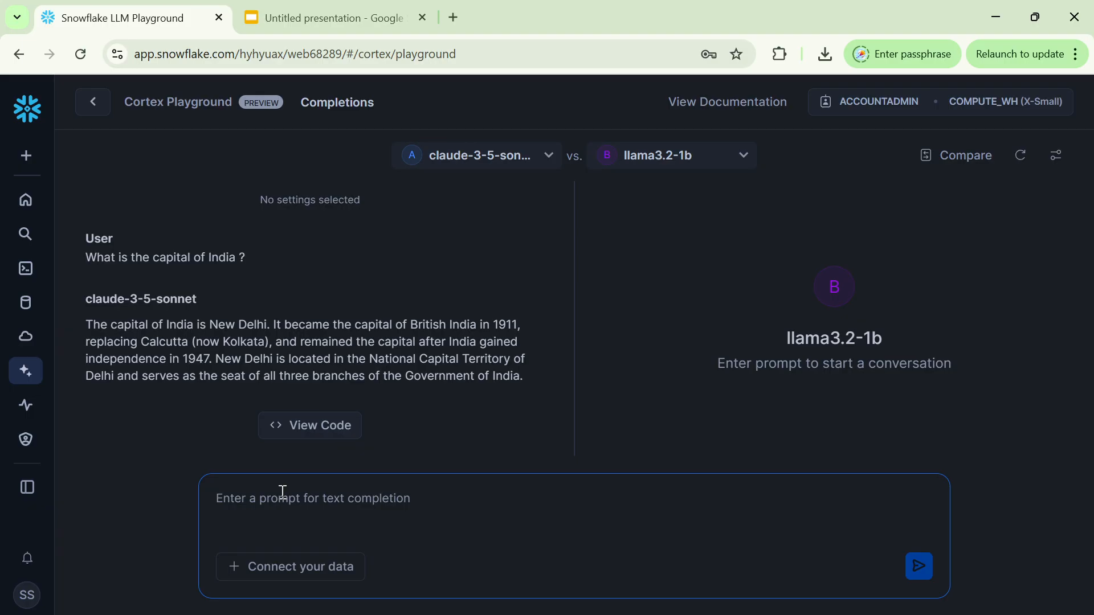
pyautogui.hotkey('ctrl', 'v')
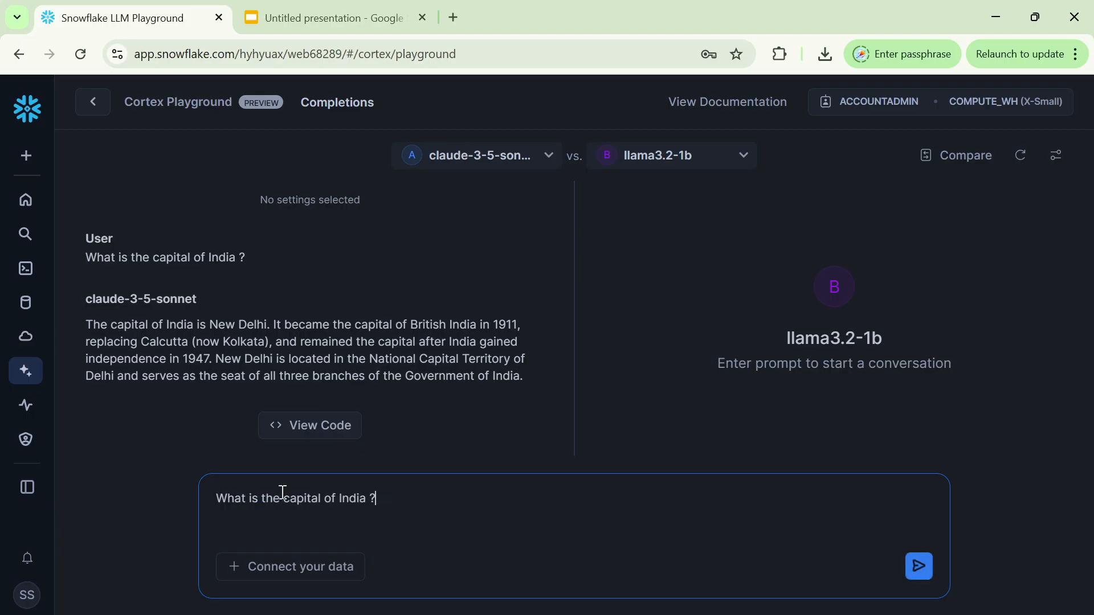
pyautogui.click(918, 567)
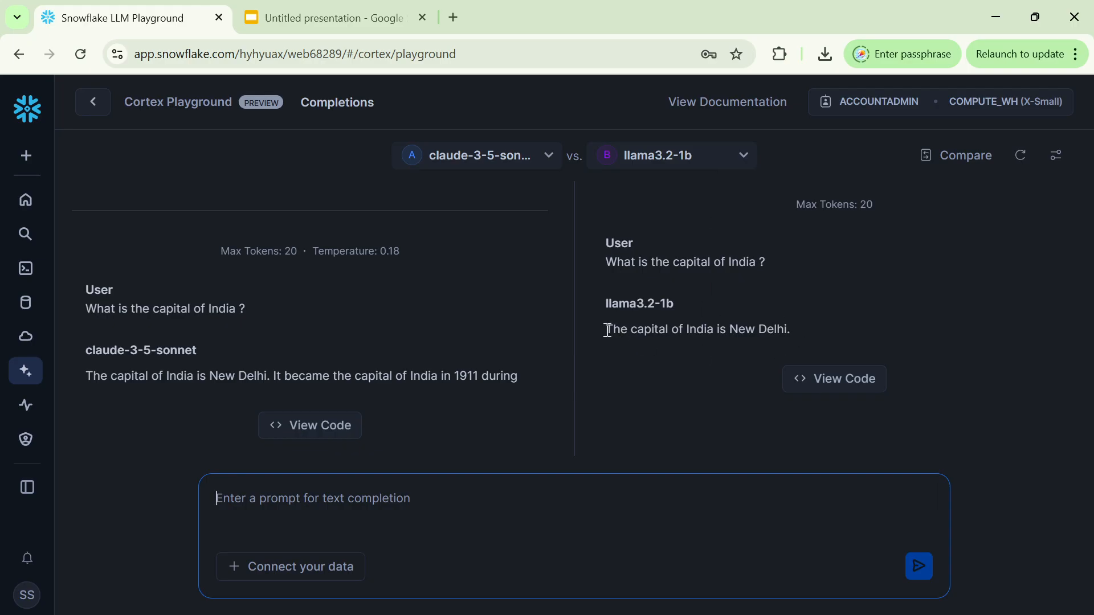
# Compare the llama3.2-1b and claude-3-5-sonnet answers, checking how the max_tokens limit affects where the claude-3-5-sonnet text ends
pyautogui.moveTo(605, 329); pyautogui.dragTo(813, 335)
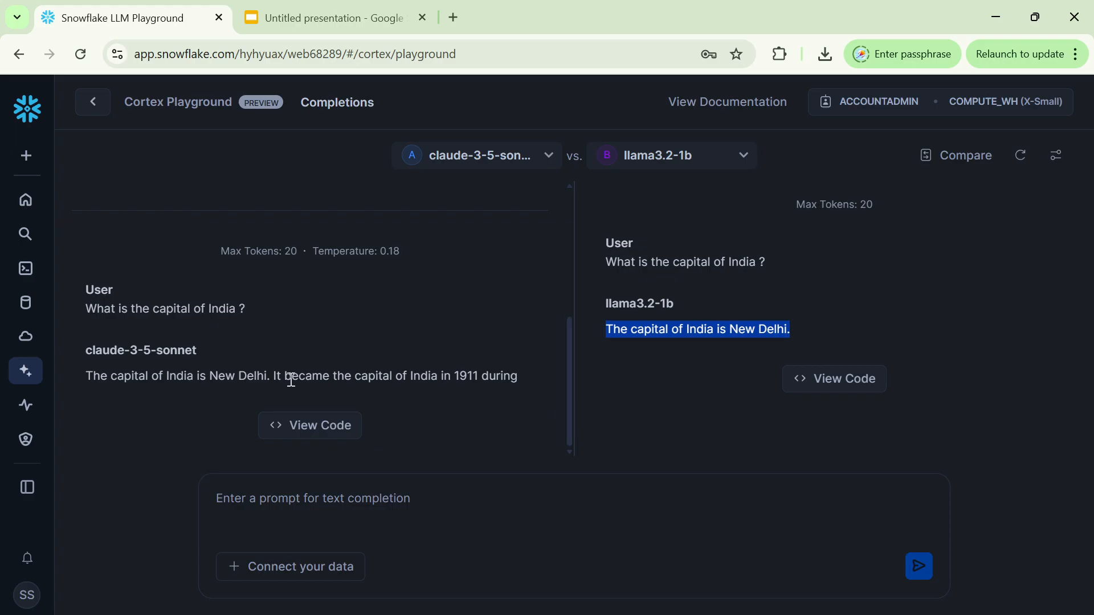
pyautogui.click(1061, 160)
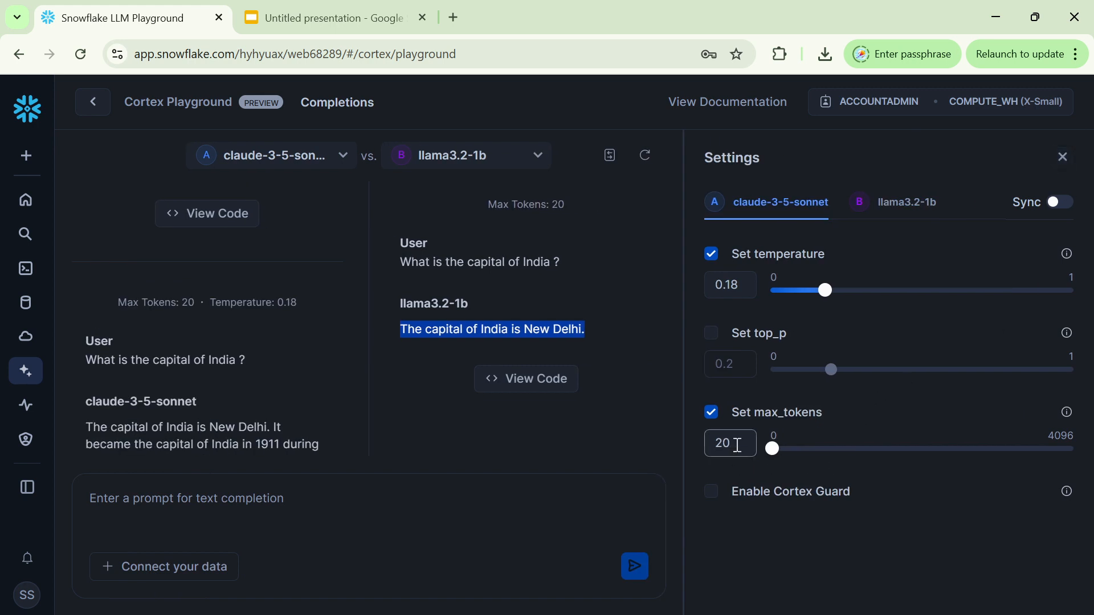
pyautogui.click(733, 443)
pyautogui.moveTo(367, 354); pyautogui.dragTo(366, 420)
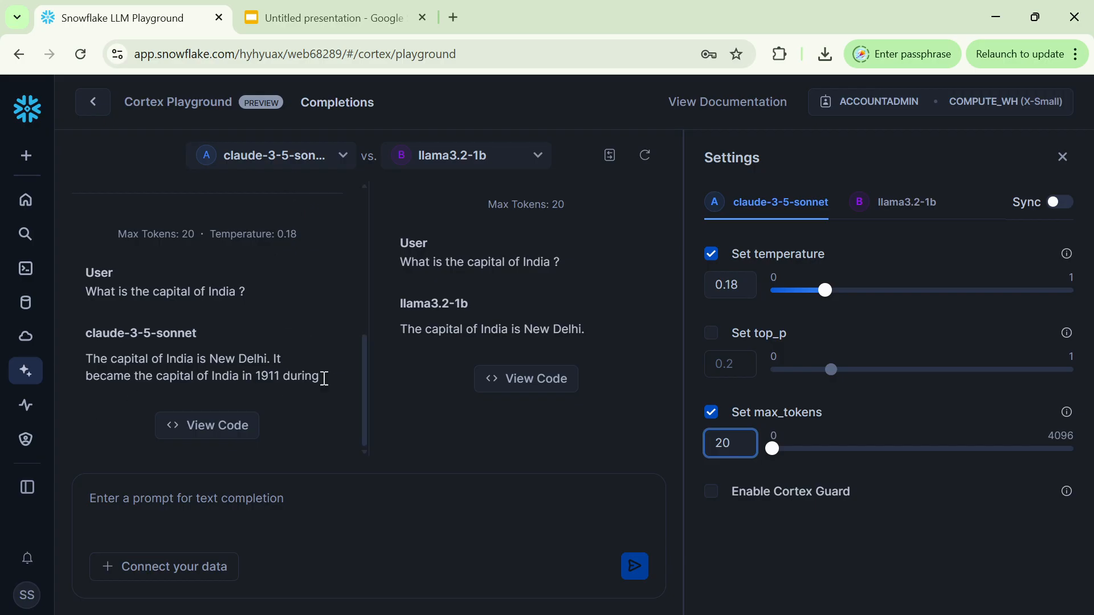
pyautogui.doubleClick(276, 359)
pyautogui.moveTo(307, 374); pyautogui.dragTo(333, 386)
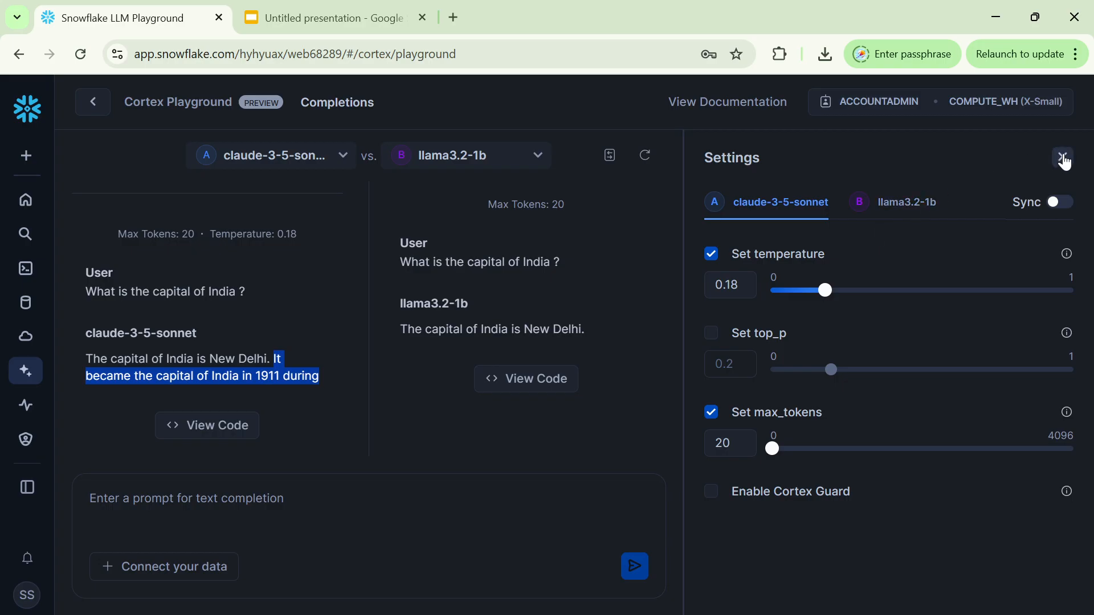
pyautogui.click(1063, 158)
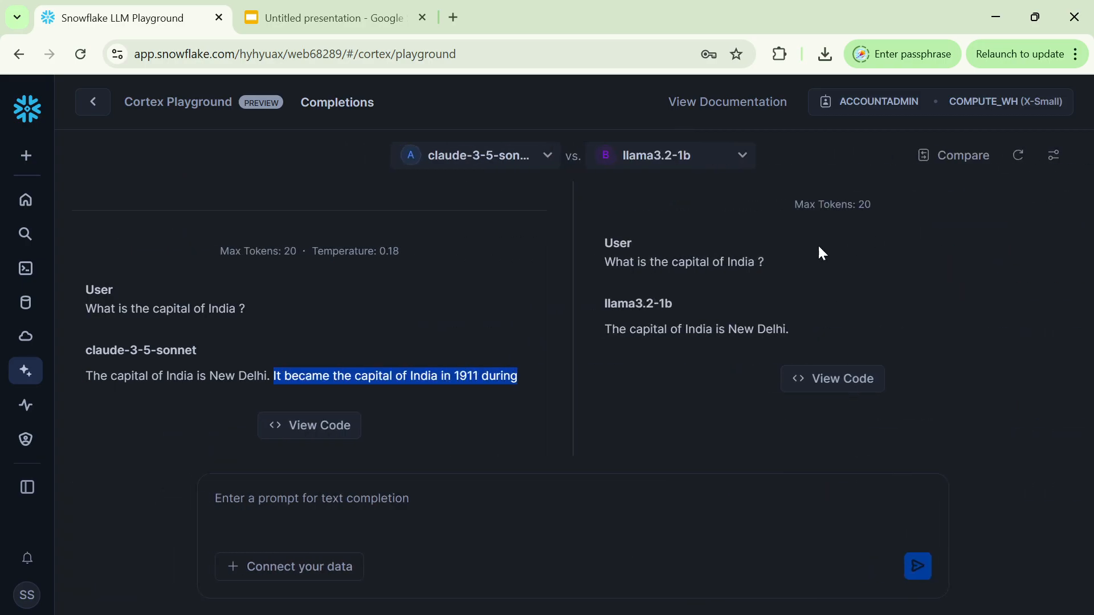
pyautogui.click(643, 416)
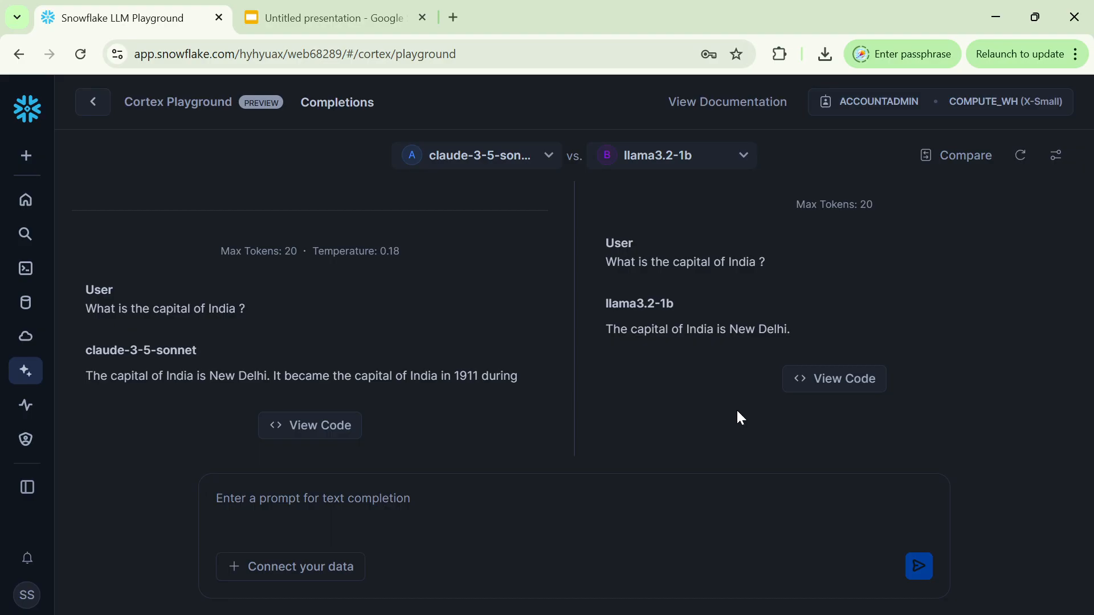
# View the SQL code behind the llama3.2-1b answer, examine the CORTEX.COMPLETE call and its arguments, and close it
pyautogui.click(846, 387)
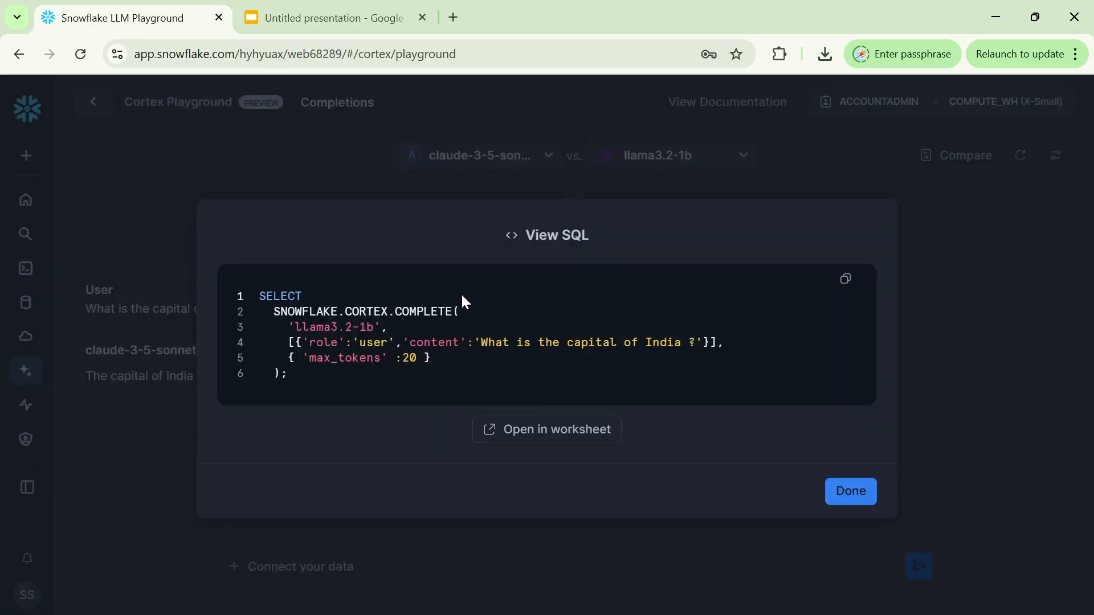
pyautogui.moveTo(346, 311); pyautogui.dragTo(456, 317)
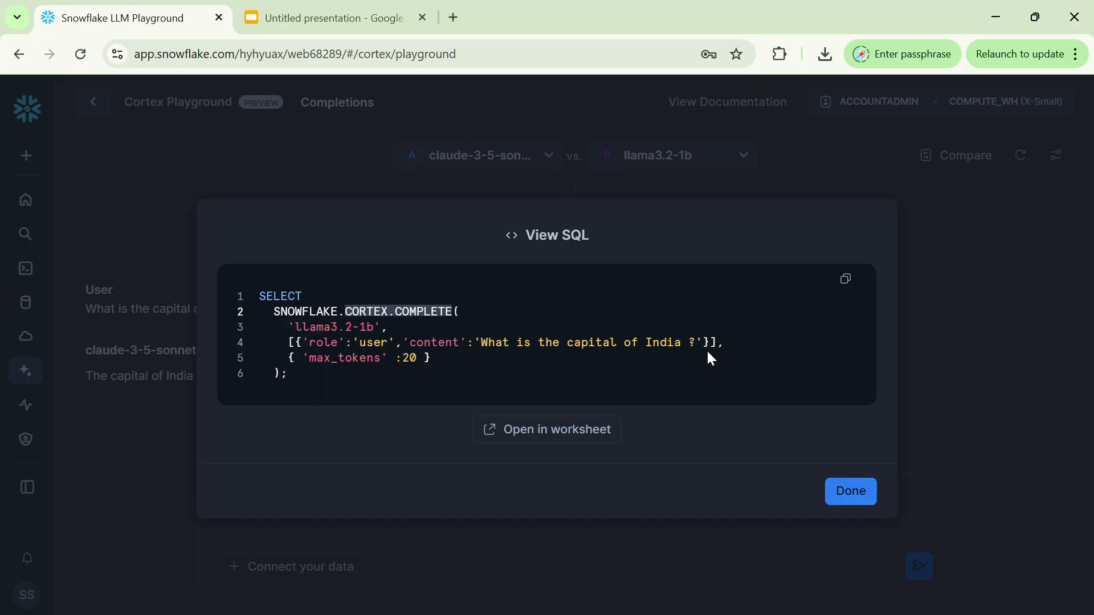
pyautogui.click(397, 329)
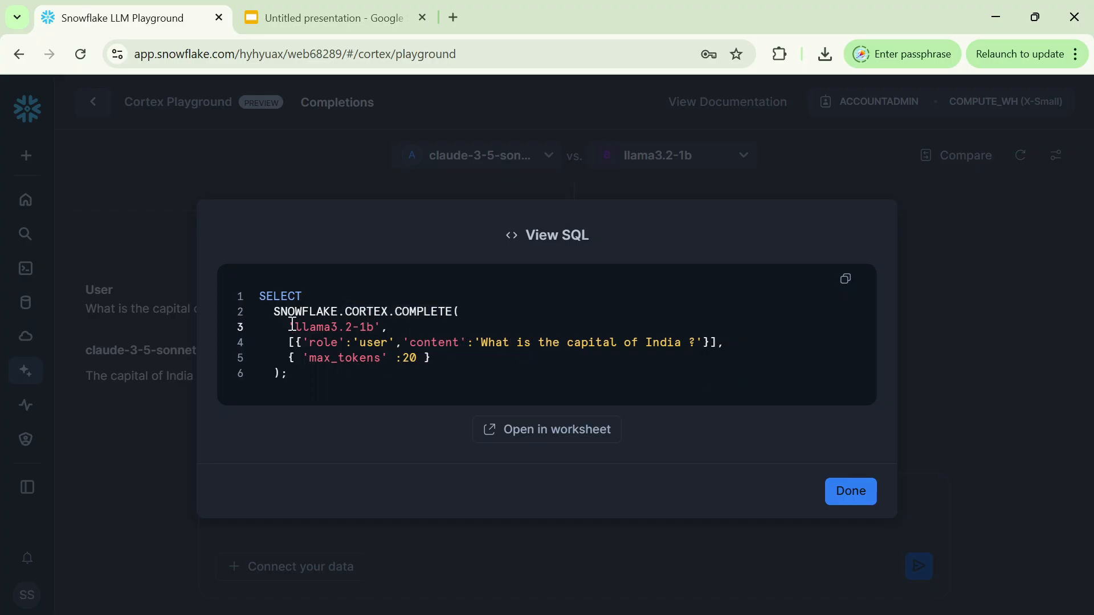
pyautogui.moveTo(288, 326); pyautogui.dragTo(437, 378)
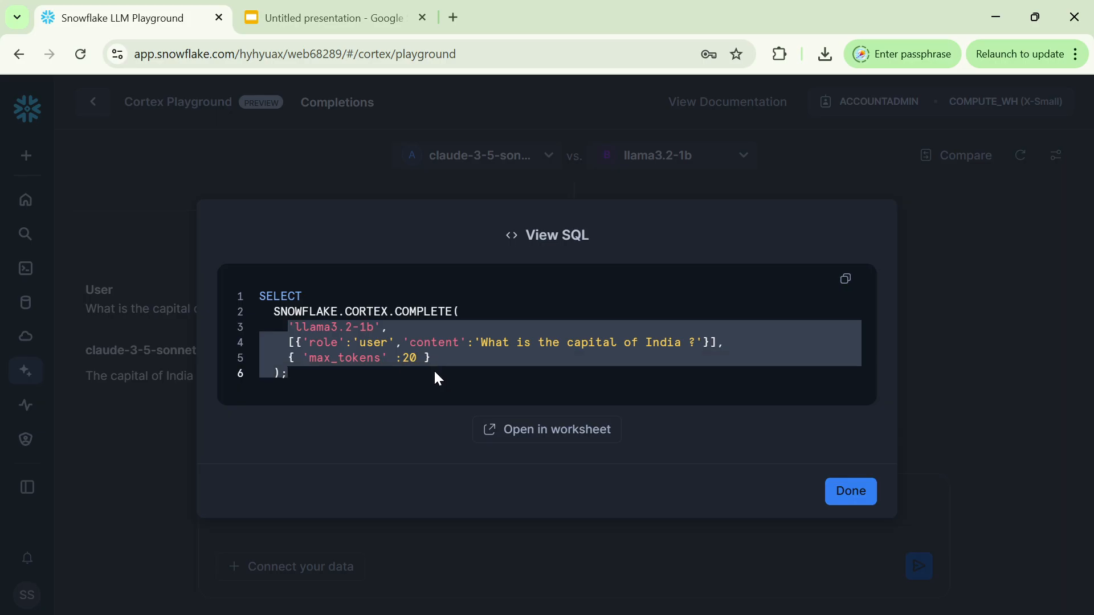
pyautogui.click(858, 500)
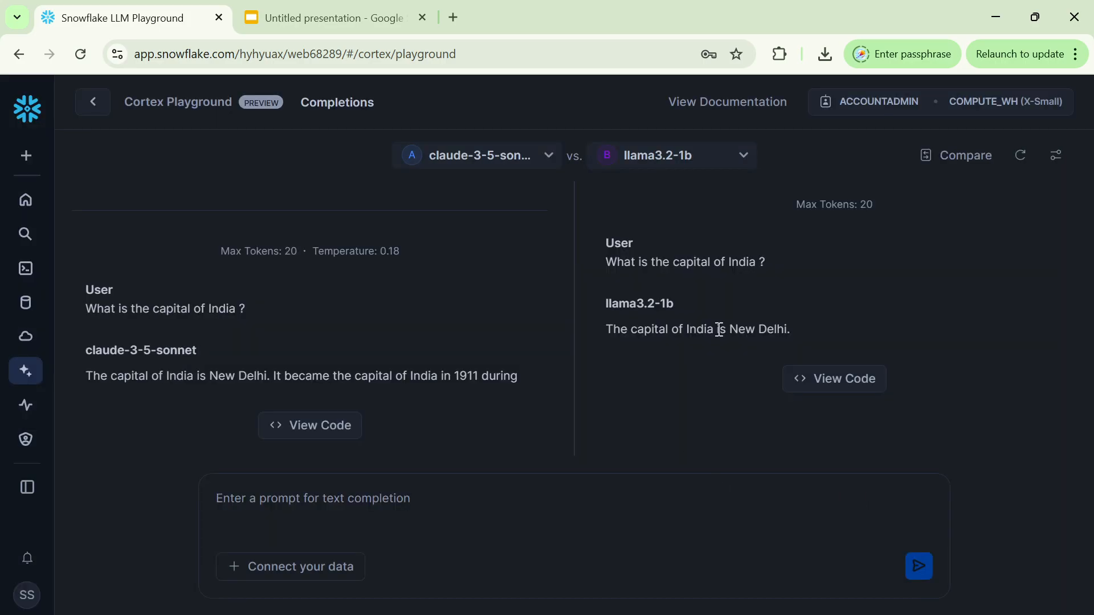
# Start connecting your own data to the playground and select the DEMO_SCHEMA schema of the DEMO_DB database as source
pyautogui.click(438, 501)
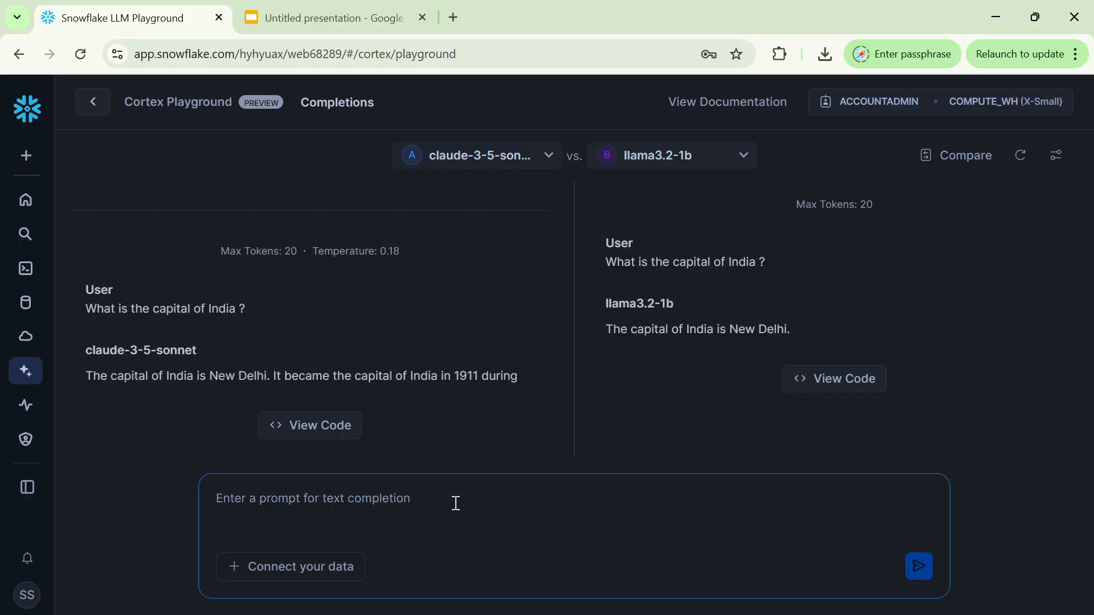
pyautogui.click(317, 568)
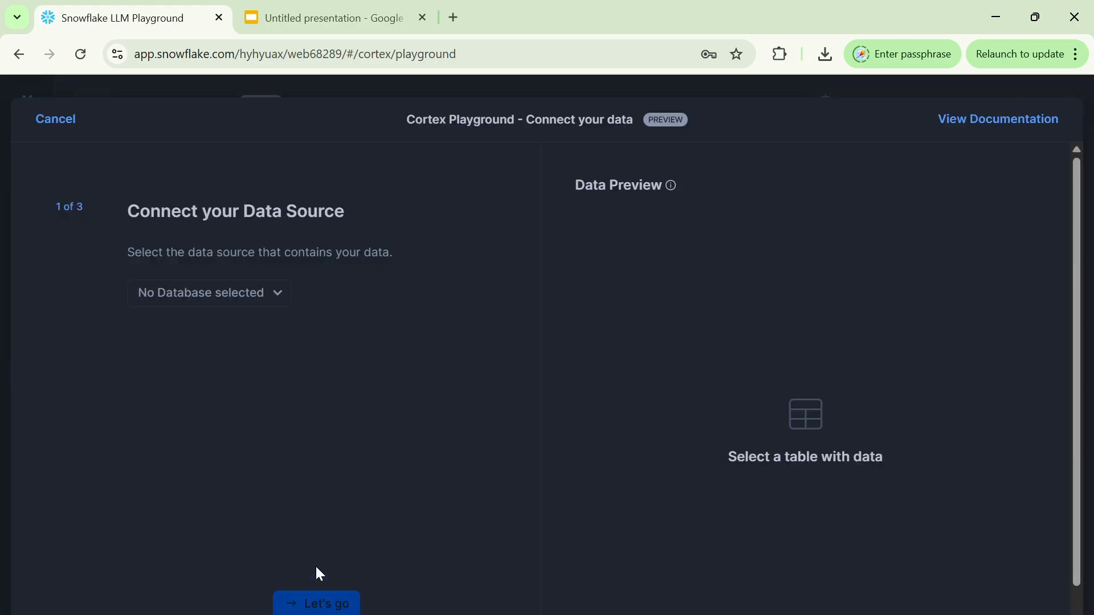
pyautogui.click(273, 298)
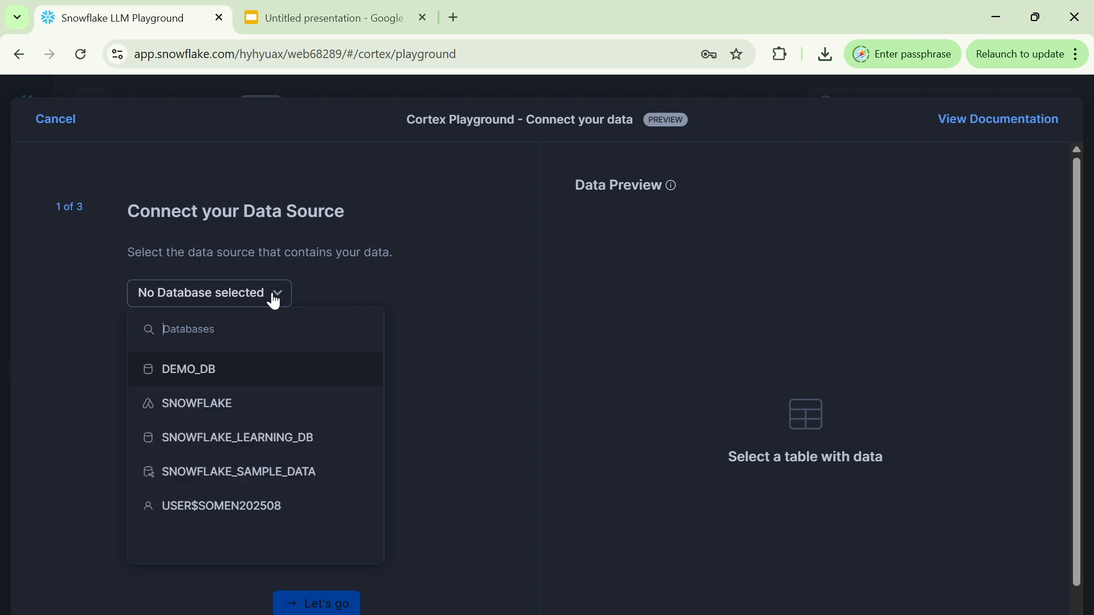
pyautogui.click(192, 379)
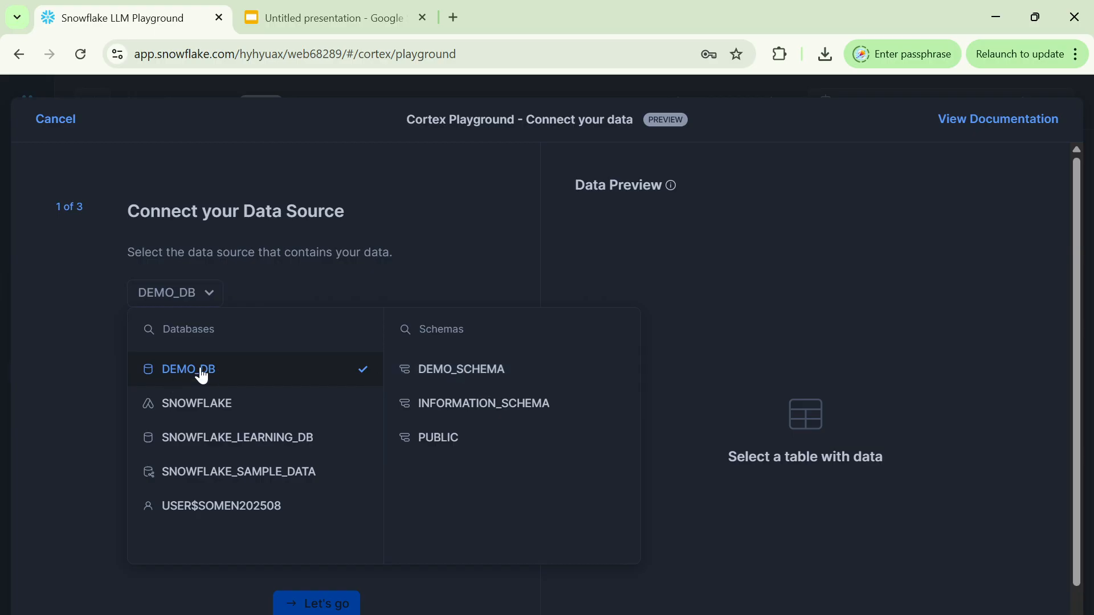
pyautogui.click(437, 381)
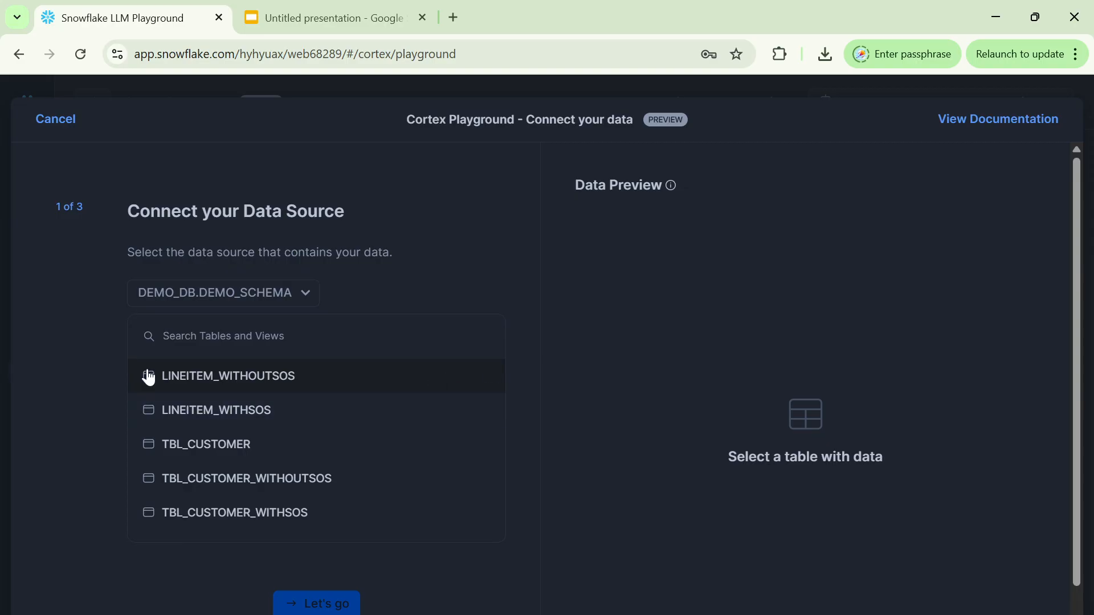
# Choose the TBL_CUSTOMER table as data source and C_COMMENT as the column the LLM processes
pyautogui.click(231, 454)
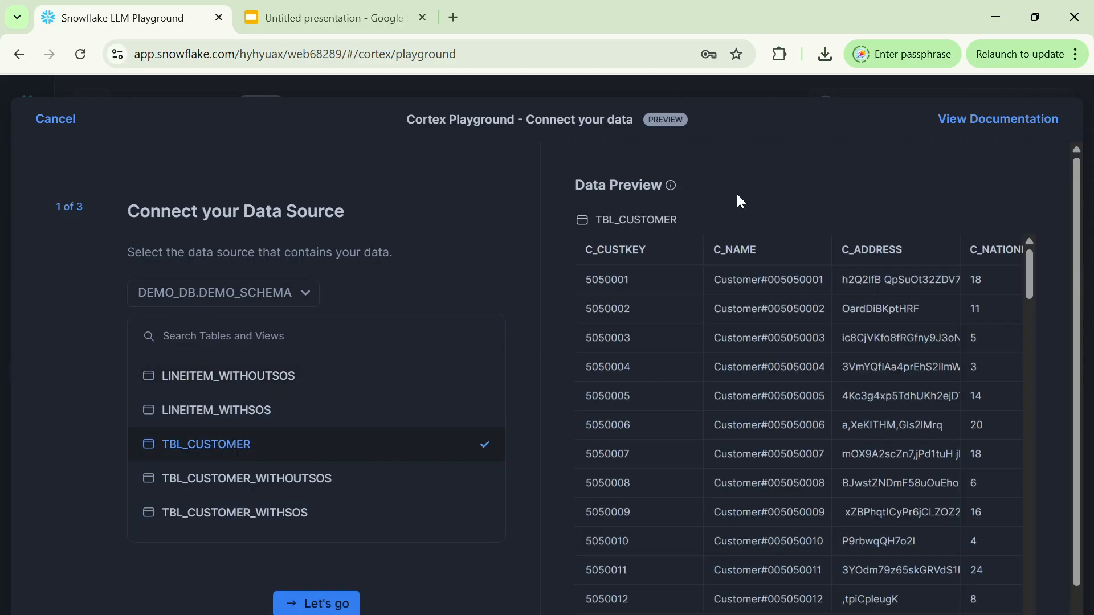
pyautogui.click(317, 603)
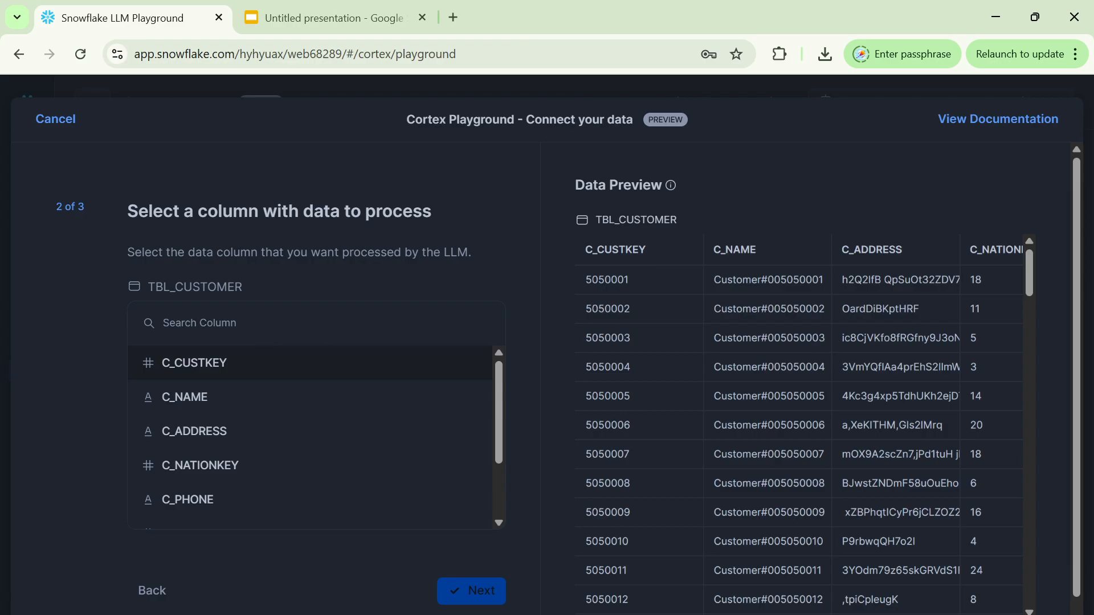
pyautogui.hscroll(10, 864, 376)
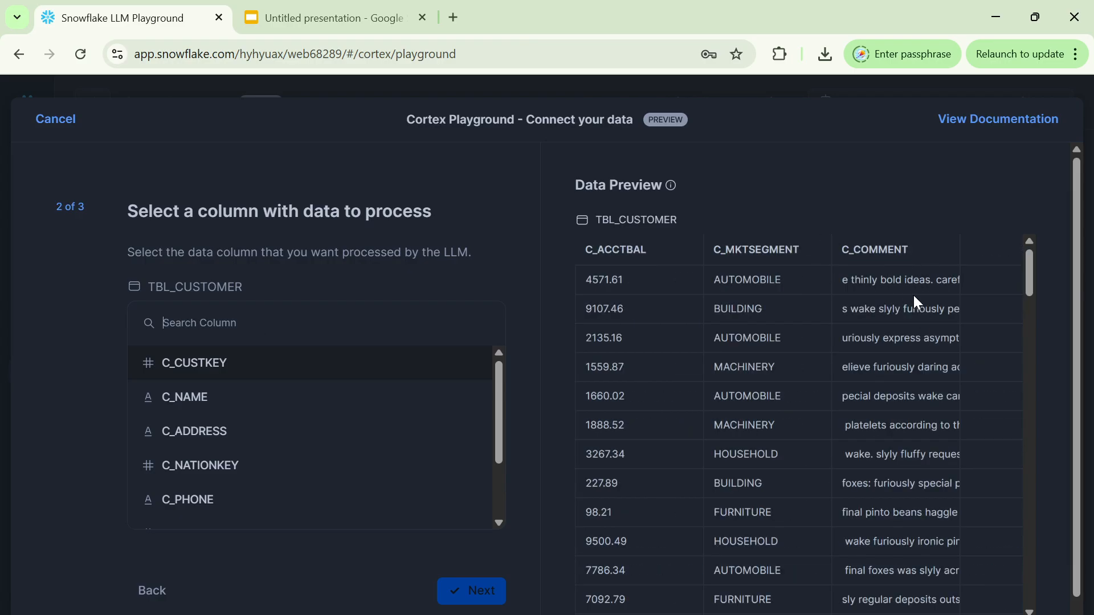
pyautogui.moveTo(497, 425); pyautogui.dragTo(498, 498)
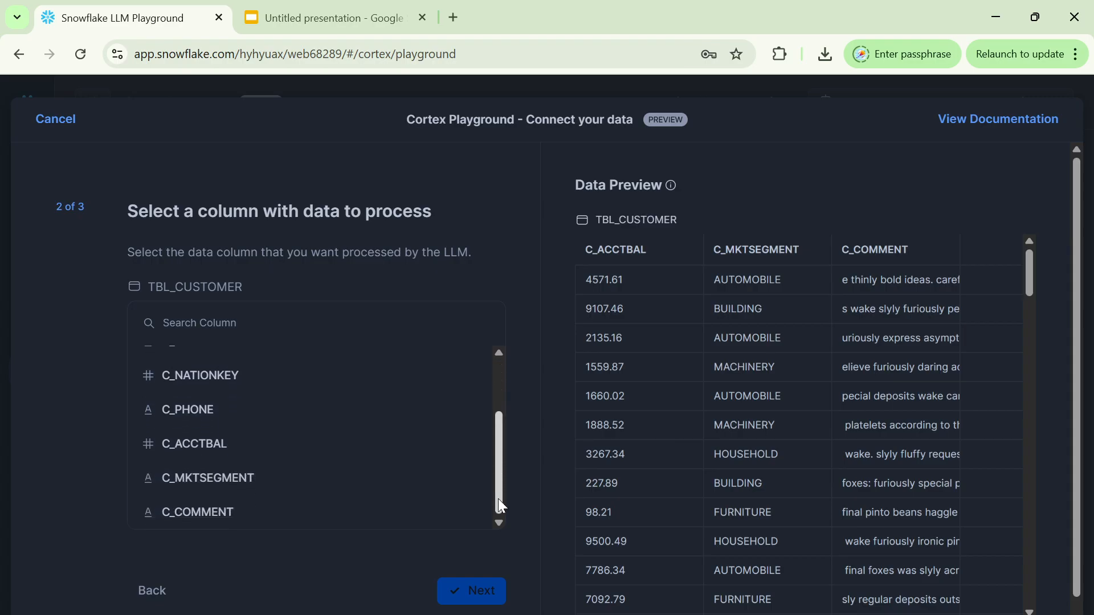
pyautogui.click(202, 515)
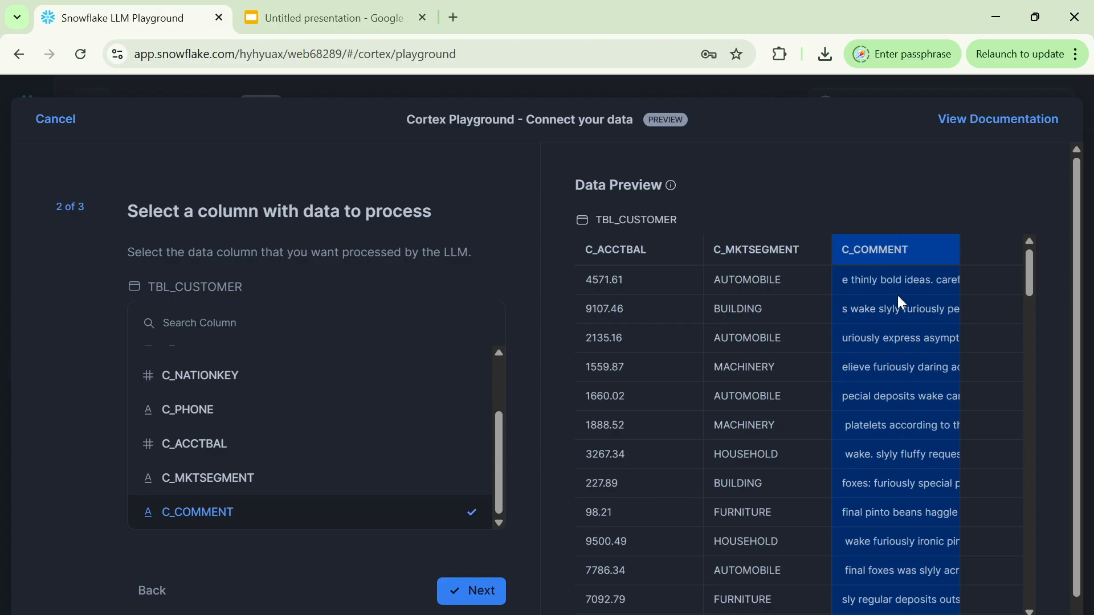
pyautogui.click(471, 592)
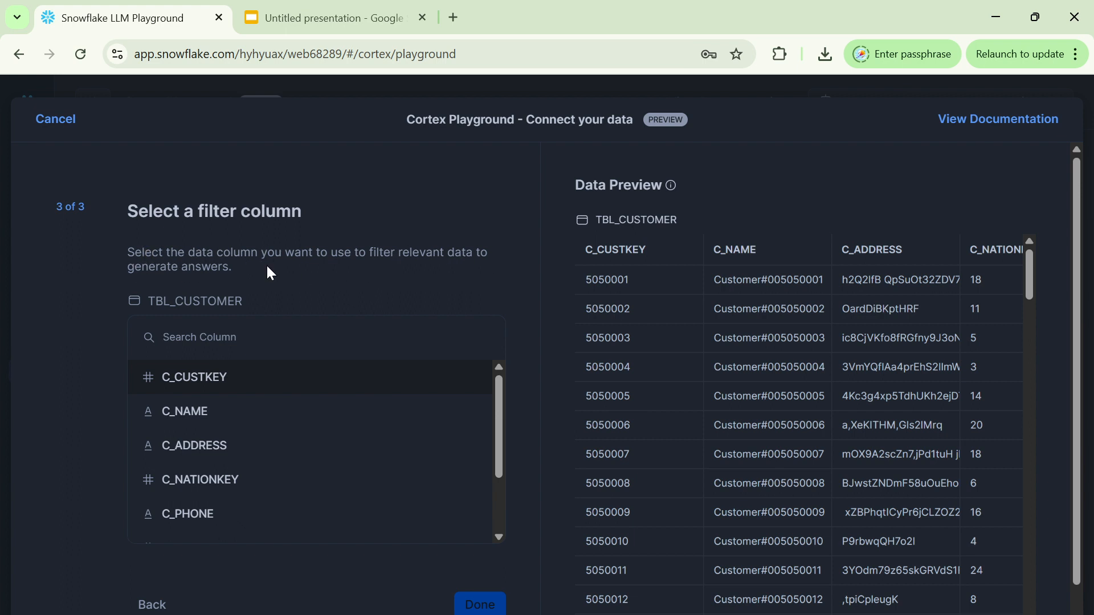
# Set C_CUSTKEY as the filter column, finish connecting the data, and select the third customer row as the prompt's input
pyautogui.click(206, 385)
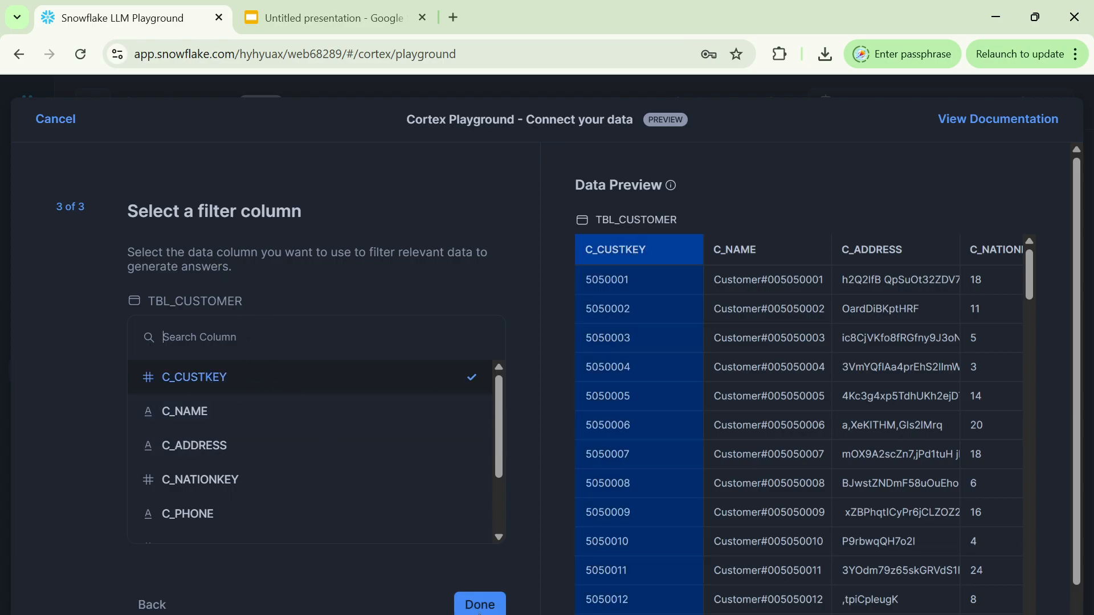
pyautogui.click(479, 606)
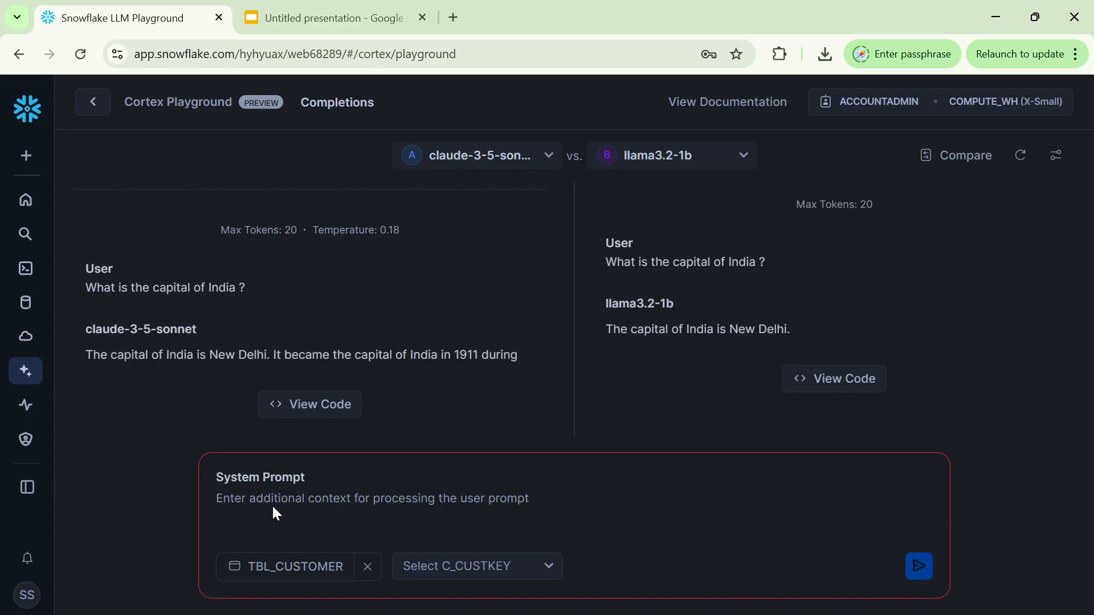
pyautogui.click(551, 568)
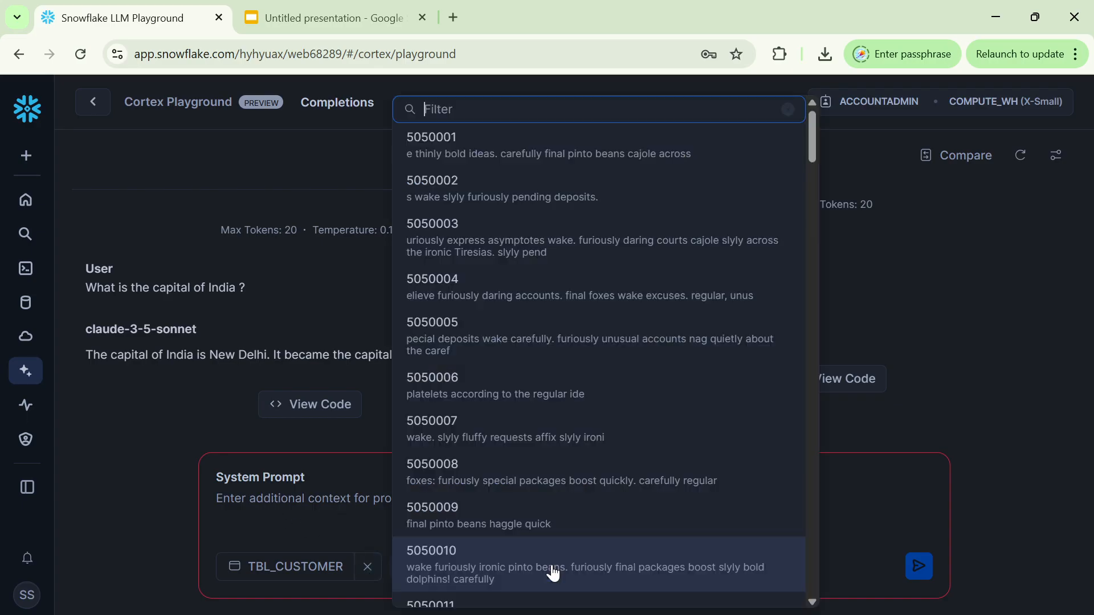
pyautogui.click(607, 256)
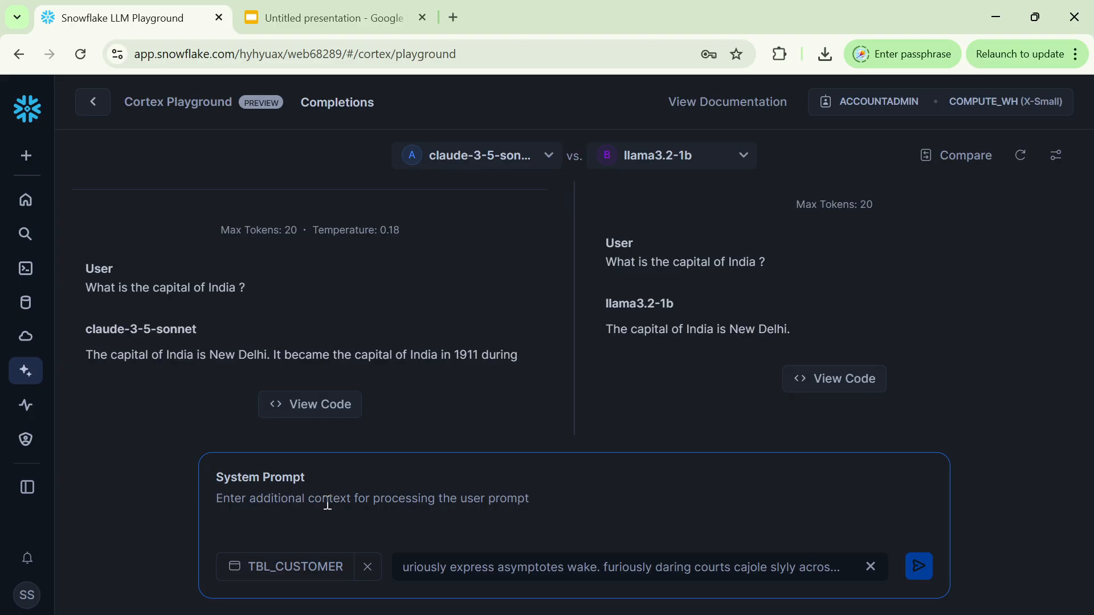
# Enter the system prompt "What all are the keywords used in this text column ?" and submit it to both models
pyautogui.write('What ')
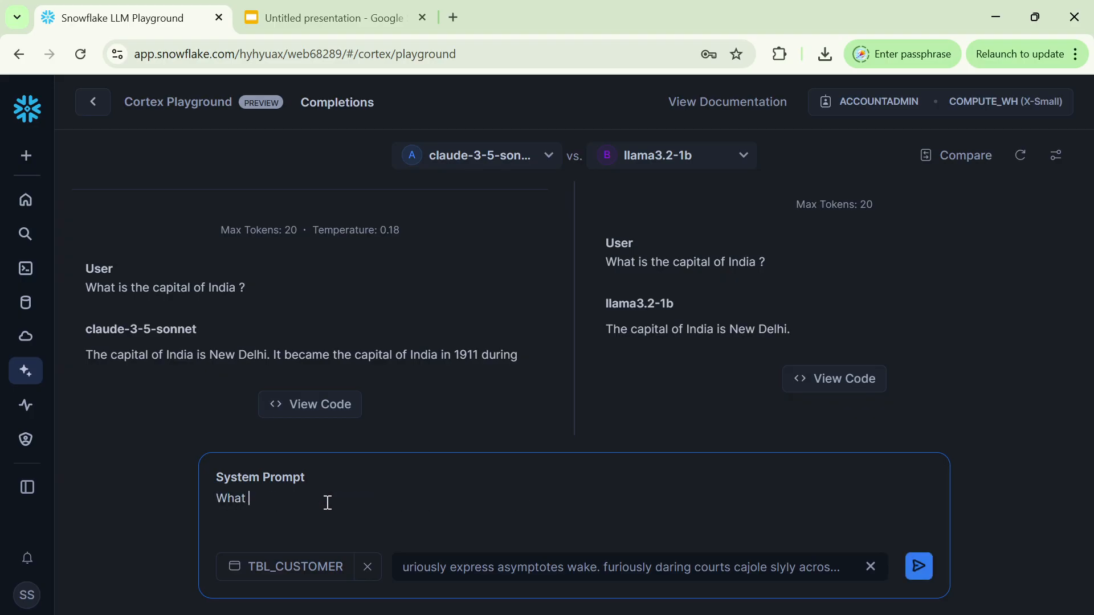
pyautogui.write('all are the keywo')
pyautogui.write('used in teh t')
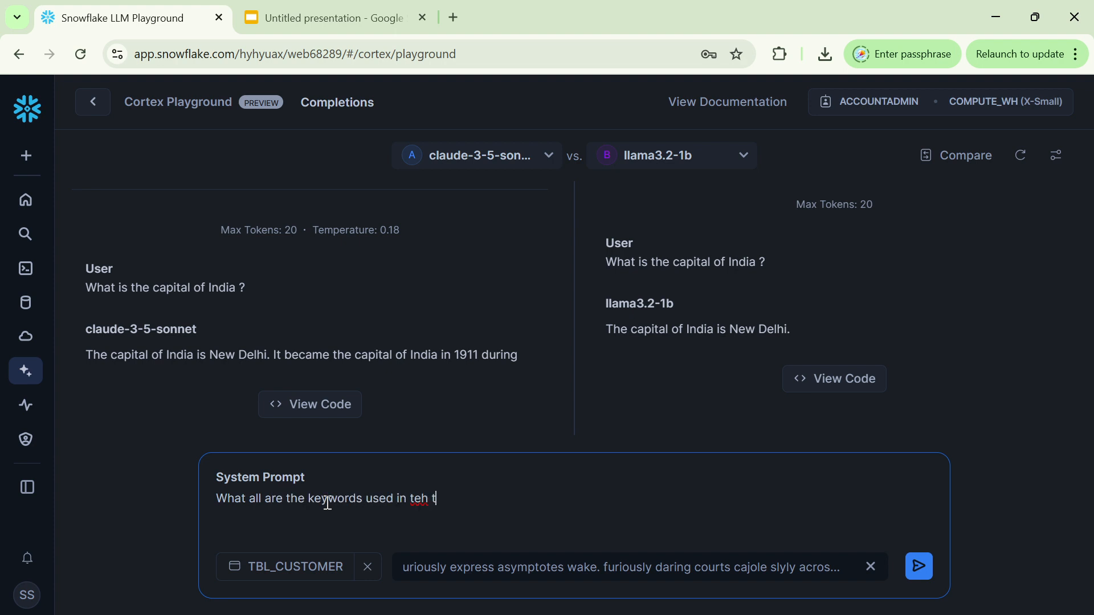
pyautogui.press('BackSpace')
pyautogui.press('BackSpace')
pyautogui.press('BackSpace')
pyautogui.write('his text column ?')
pyautogui.press('Return')
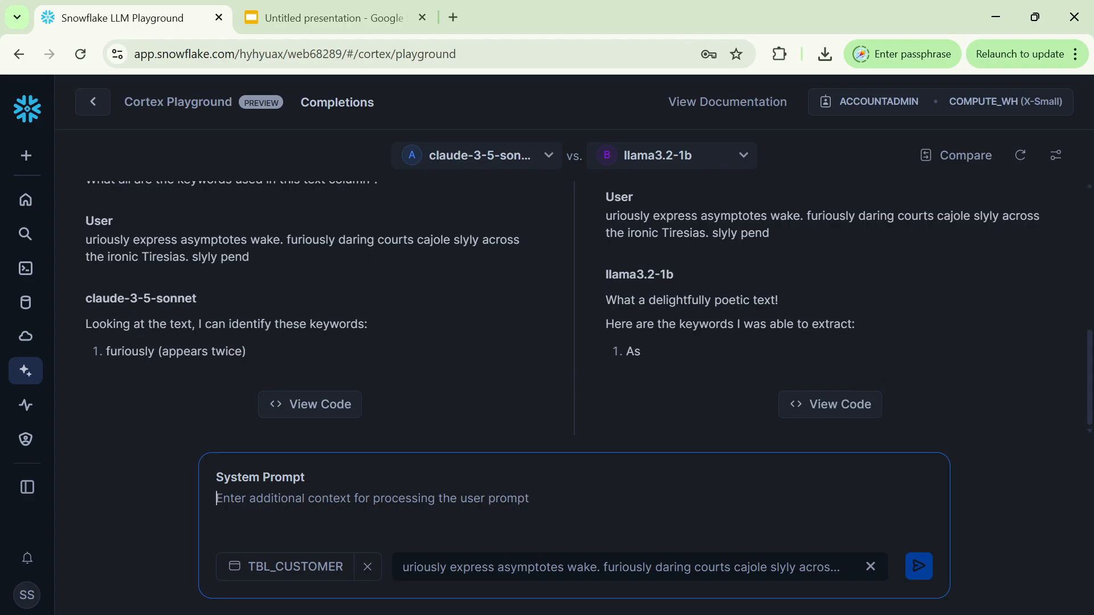
# Look over both keyword answers and set max_tokens to 1000 for claude-3-5-sonnet in the model settings
pyautogui.scroll(2, 830, 308)
pyautogui.scroll(-2, 830, 308)
pyautogui.click(1057, 156)
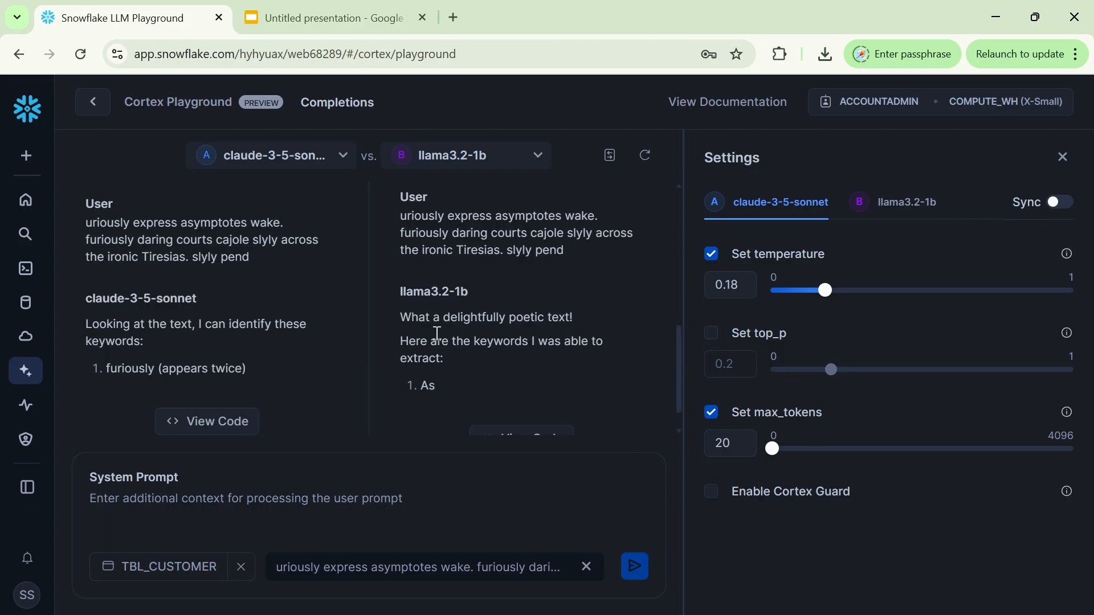
pyautogui.click(727, 444)
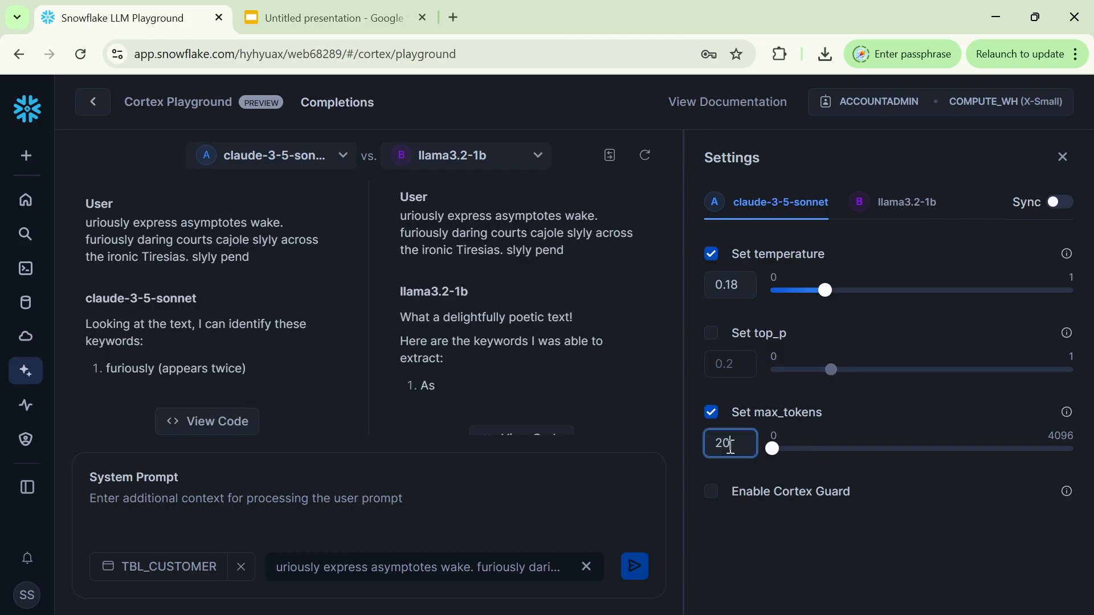
pyautogui.doubleClick(720, 445)
pyautogui.press('BackSpace')
pyautogui.write('1000')
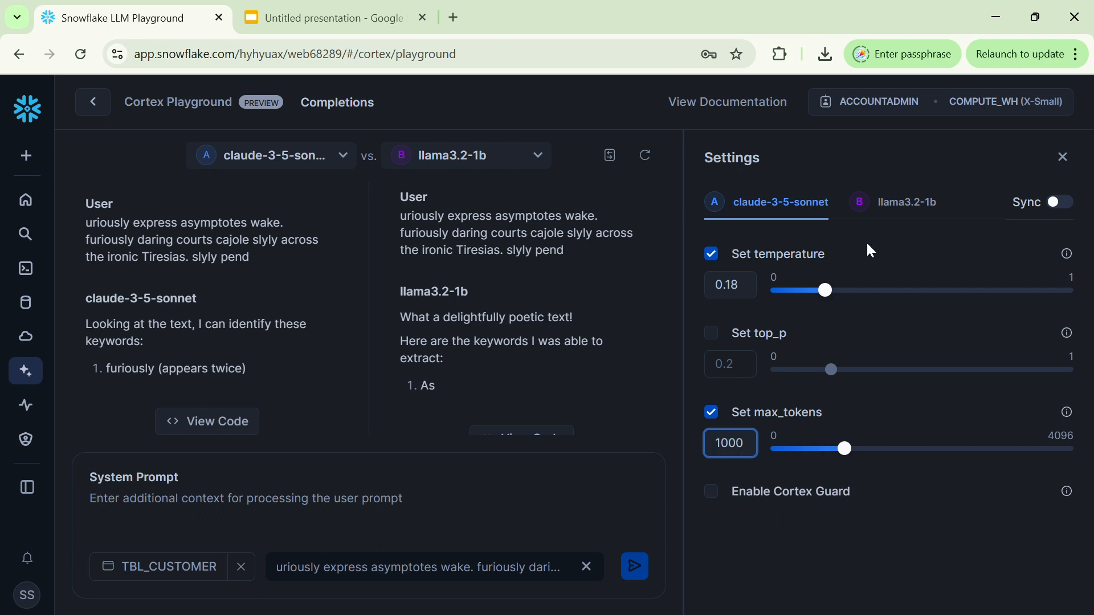
# Set max_tokens to 1000 for llama3.2-1b as well and close the model settings
pyautogui.click(889, 209)
pyautogui.doubleClick(734, 445)
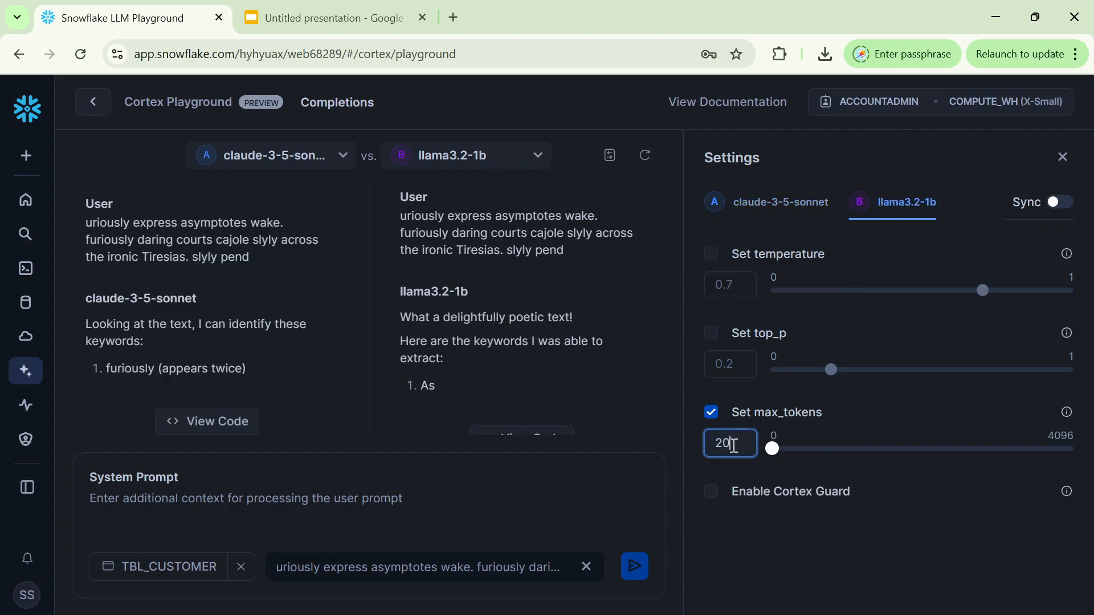
pyautogui.write('1000')
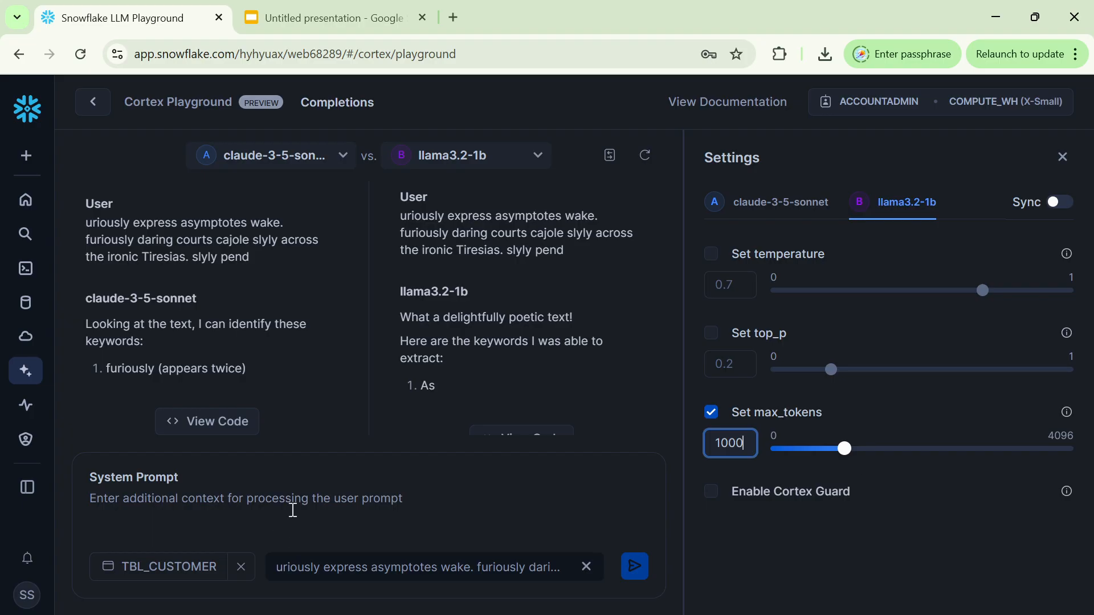
pyautogui.click(294, 498)
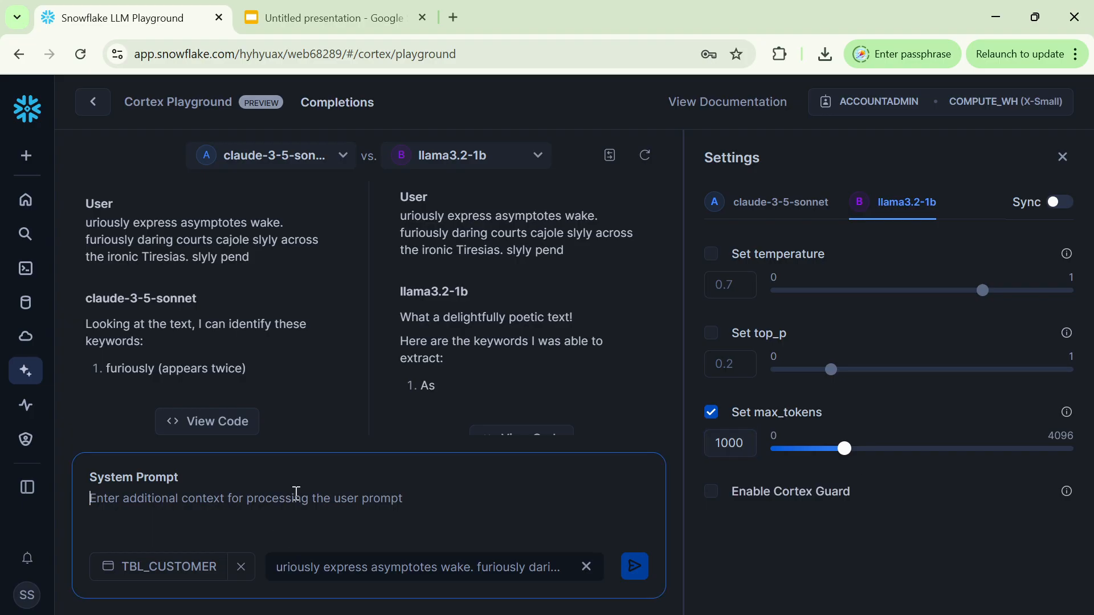
pyautogui.click(1062, 156)
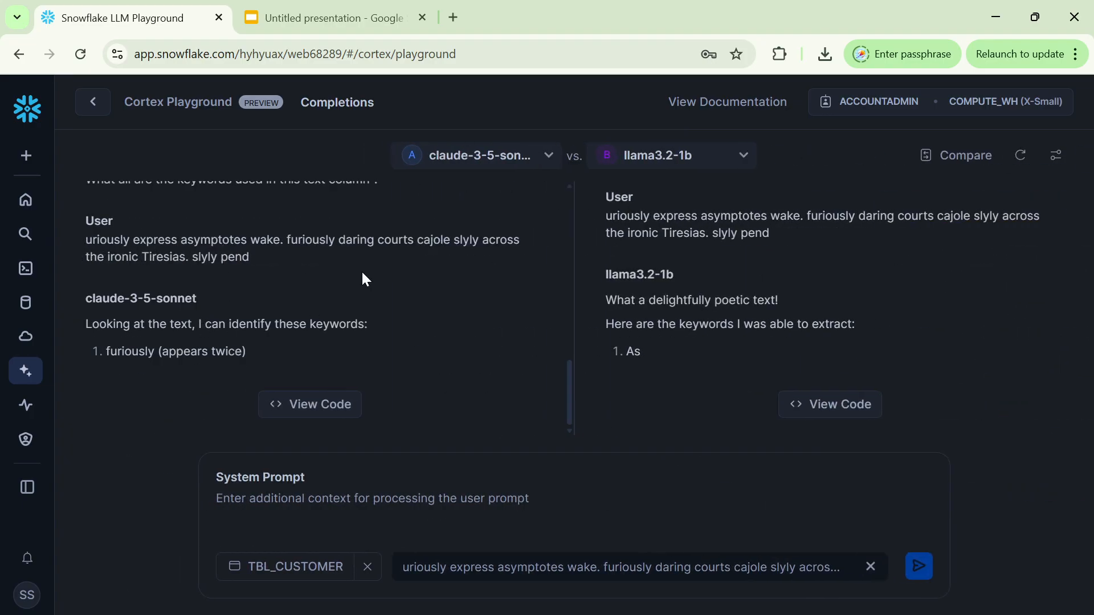
# Copy the earlier system prompt "What all are the keywords used in this text column ?", resubmit it to both models, and review claude-3-5-sonnet's keyword list
pyautogui.moveTo(569, 405); pyautogui.dragTo(568, 373)
pyautogui.tripleClick(322, 288)
pyautogui.hotkey('ctrl', 'c')
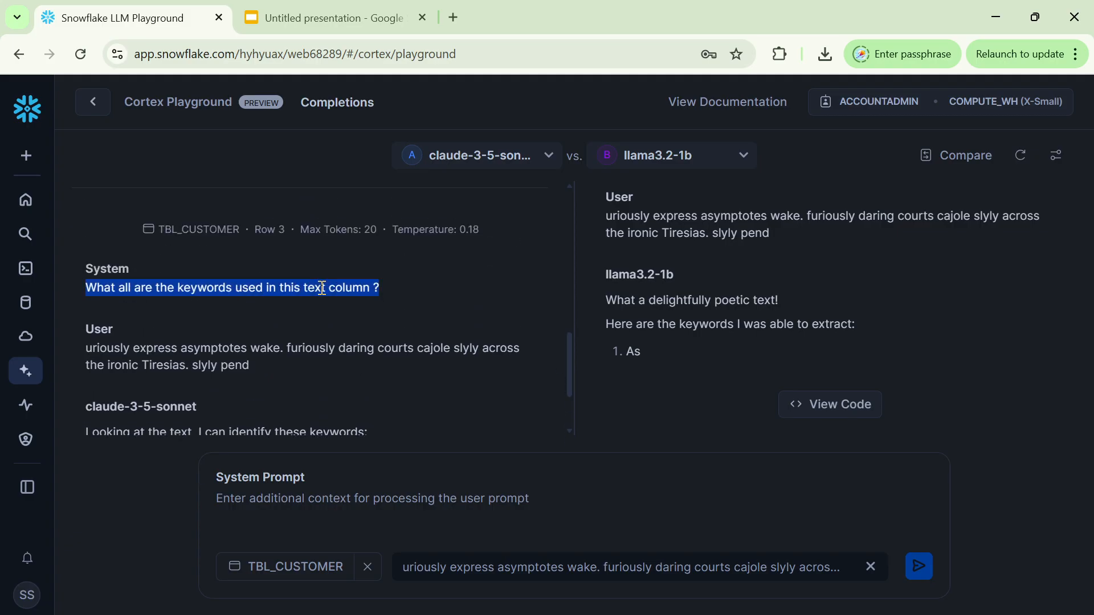
pyautogui.click(299, 507)
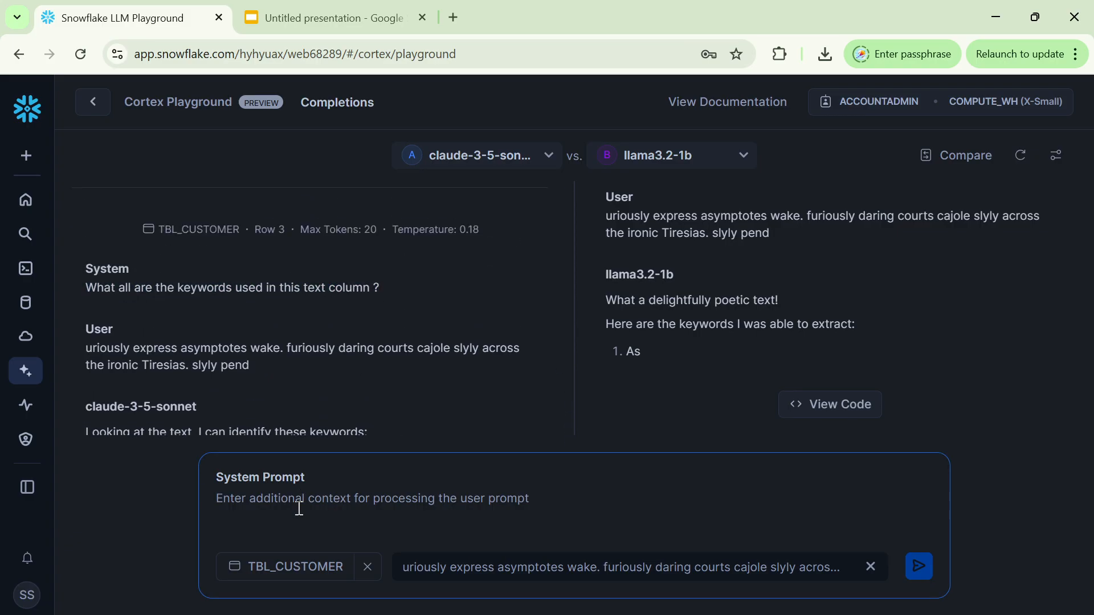
pyautogui.hotkey('ctrl', 'v')
pyautogui.click(918, 566)
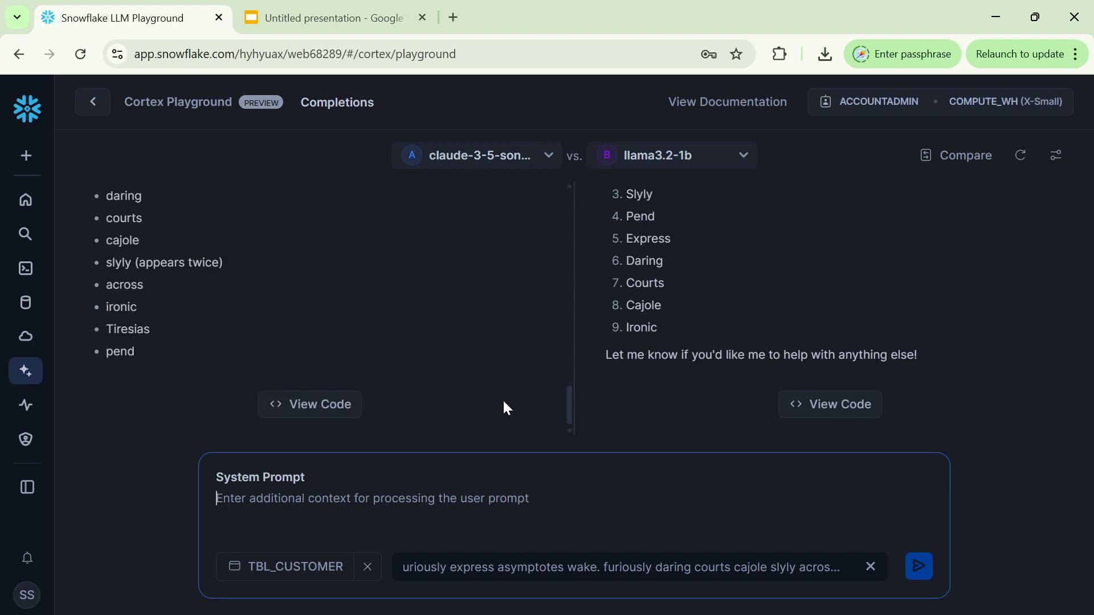
pyautogui.scroll(3, 568, 414)
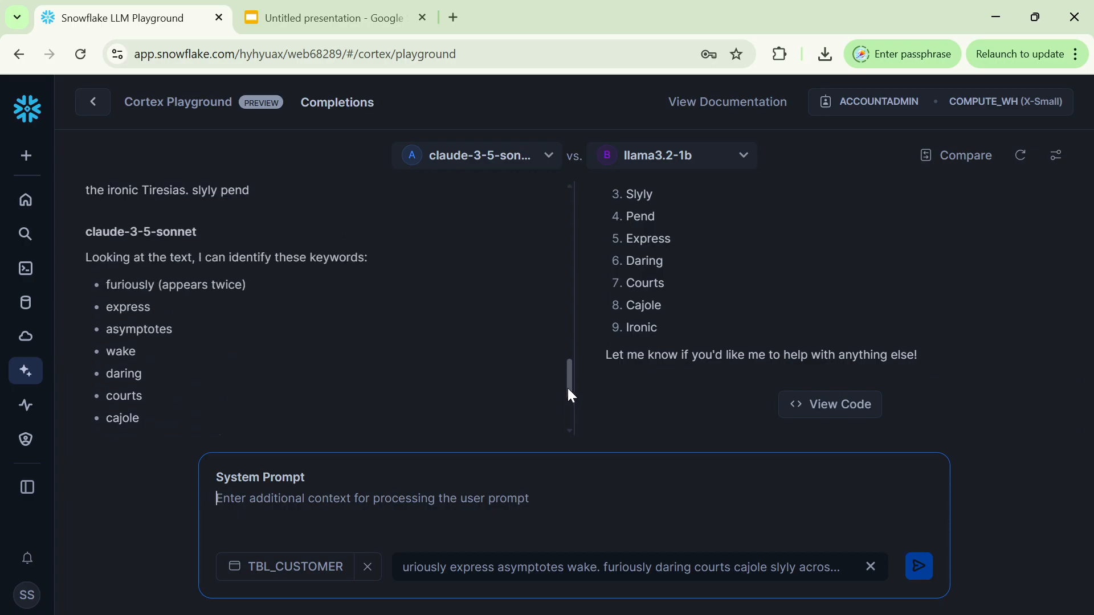
pyautogui.moveTo(572, 395); pyautogui.dragTo(584, 428)
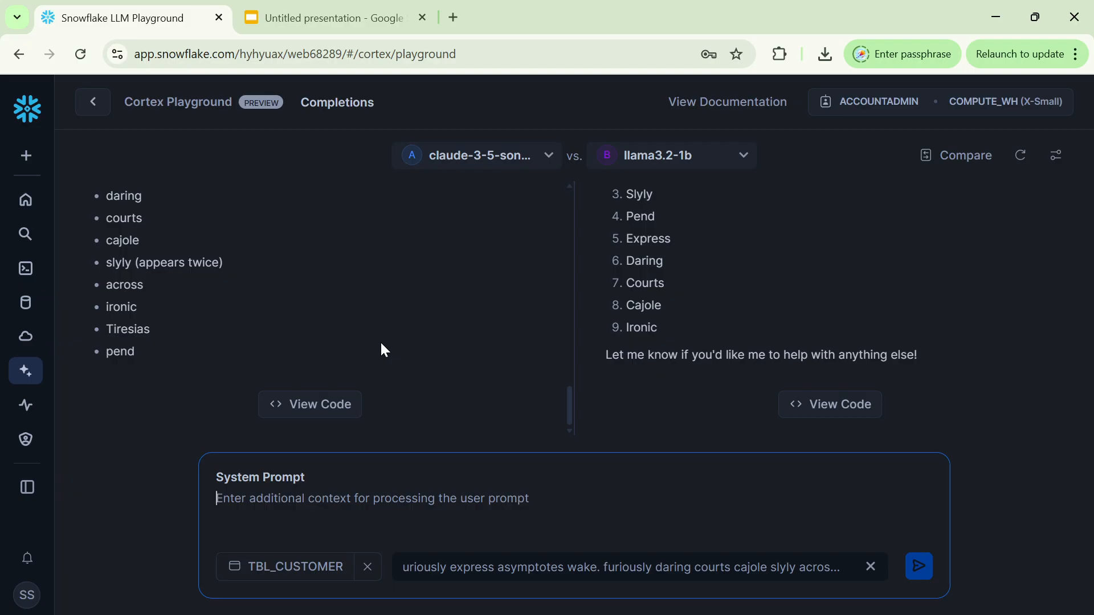